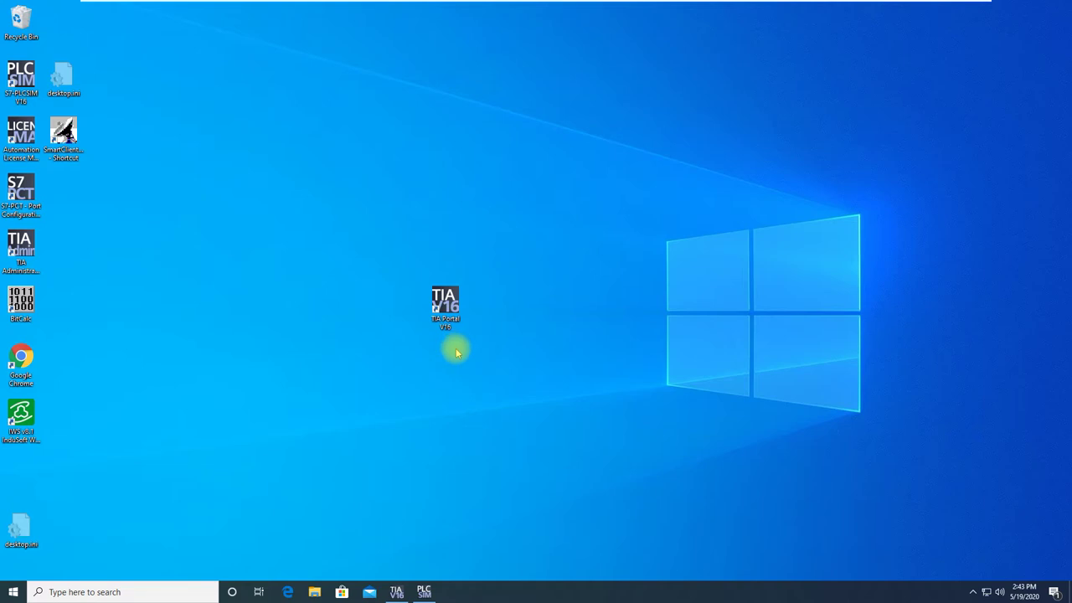
Step: Restore the TIA Portal V16 start window from the Windows taskbar
click(397, 591)
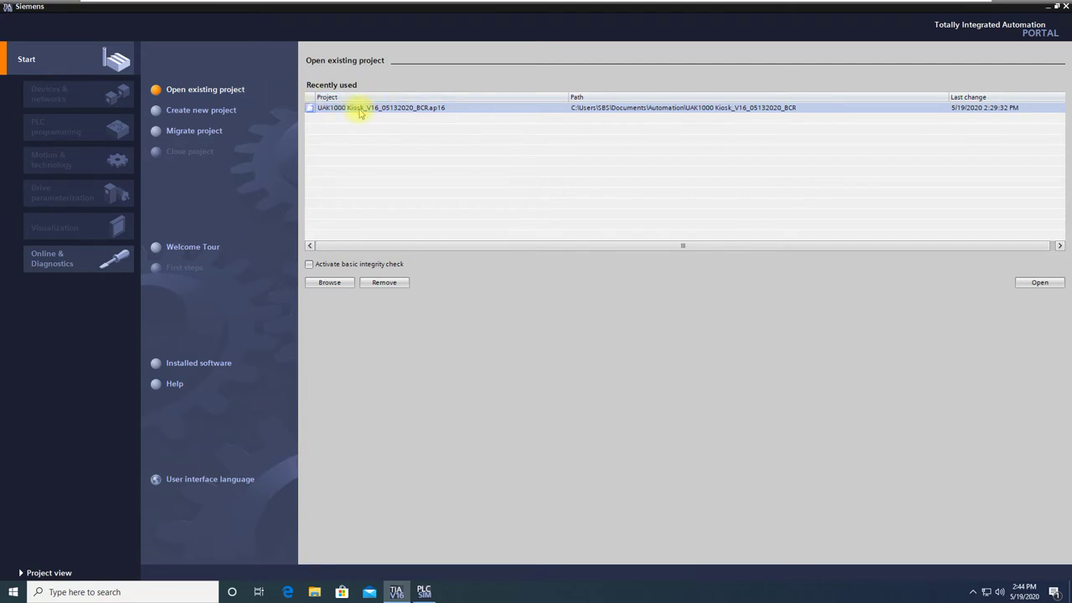
Step: Open the recent project UAK1000 Kiosk_V16_05132020_BCR and switch to the project view
click(360, 109)
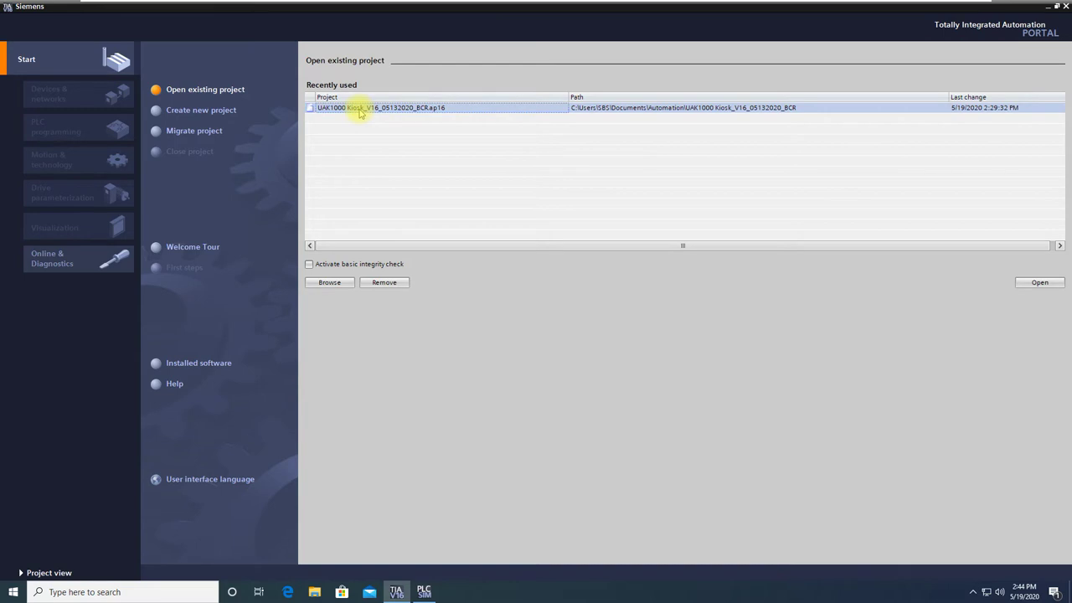
double_click(361, 109)
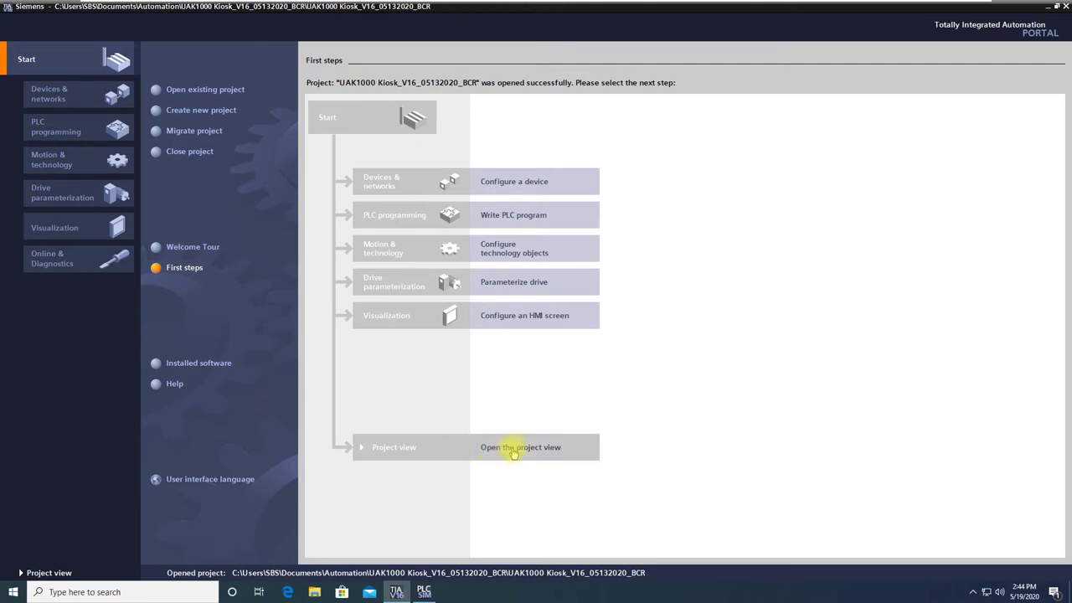
click(514, 449)
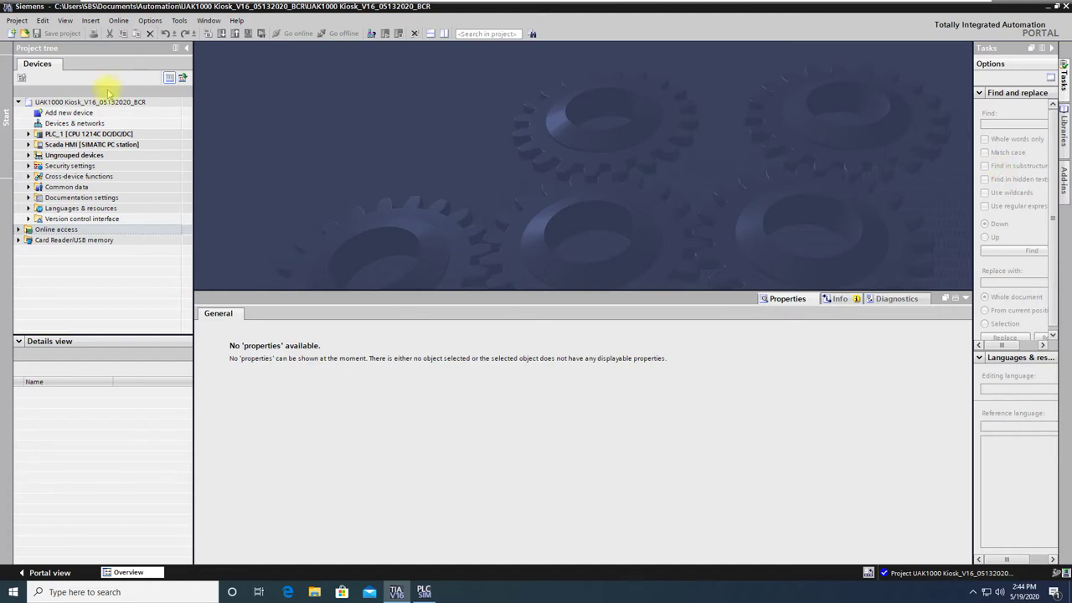
Step: Expand PLC_1 [CPU 1214C DC/DC/DC] in the project tree and open its device configuration
click(28, 134)
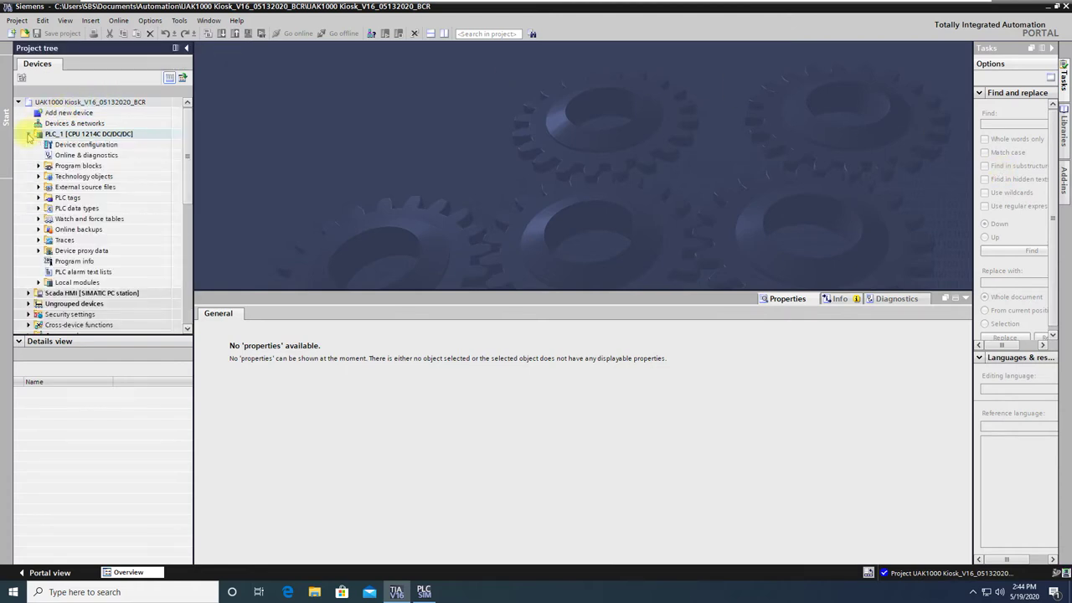
click(60, 134)
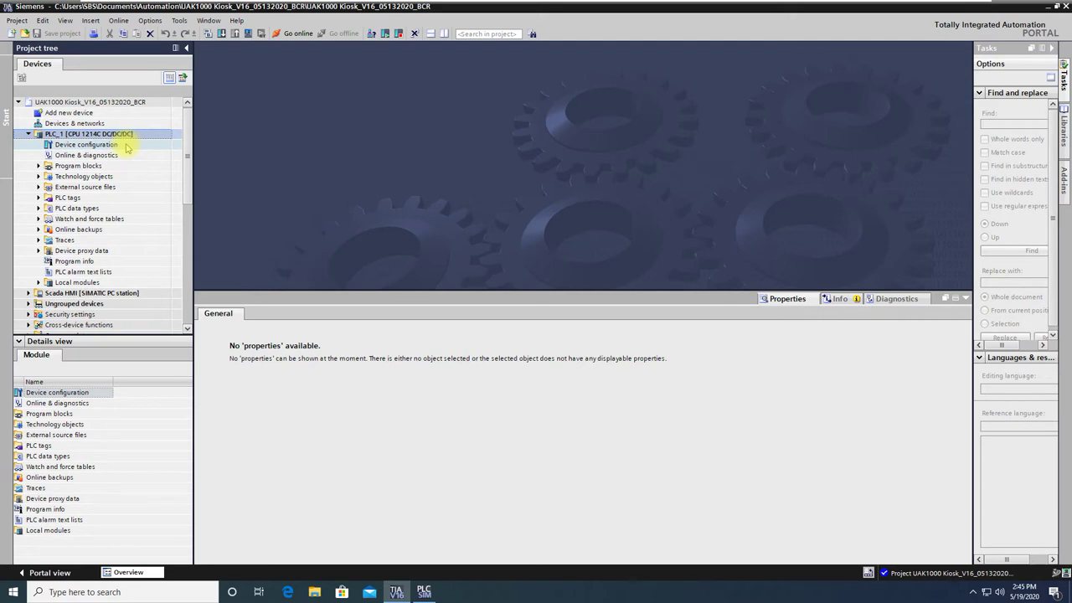
double_click(87, 145)
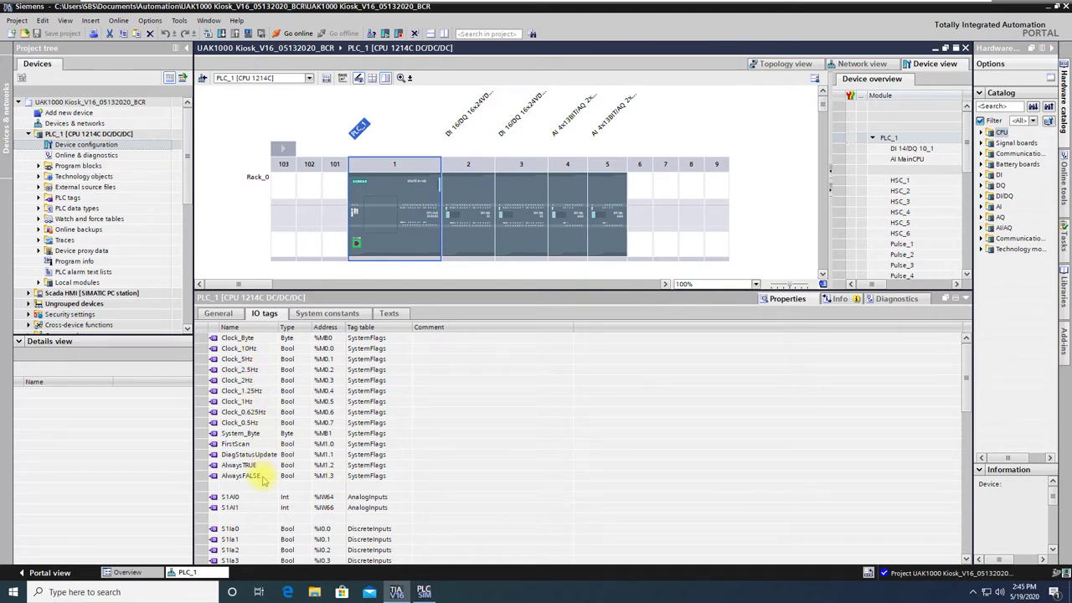
Step: Check PLC_1's IO tags, including S1Ib0 Estop Fault at %I1.0
click(446, 478)
scroll(438, 473, down, 4)
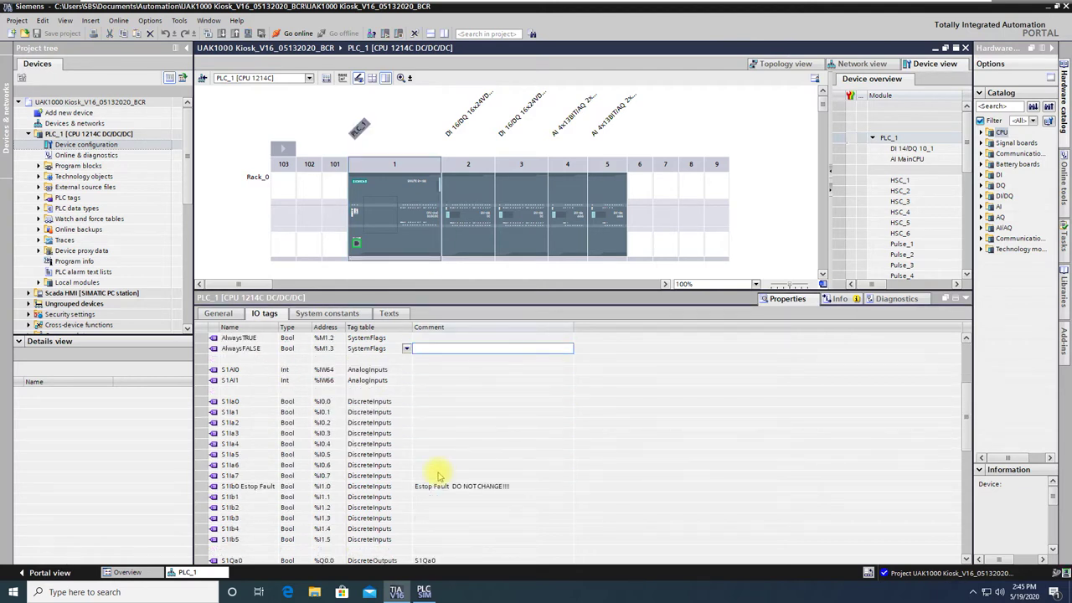
scroll(452, 469, down, 1)
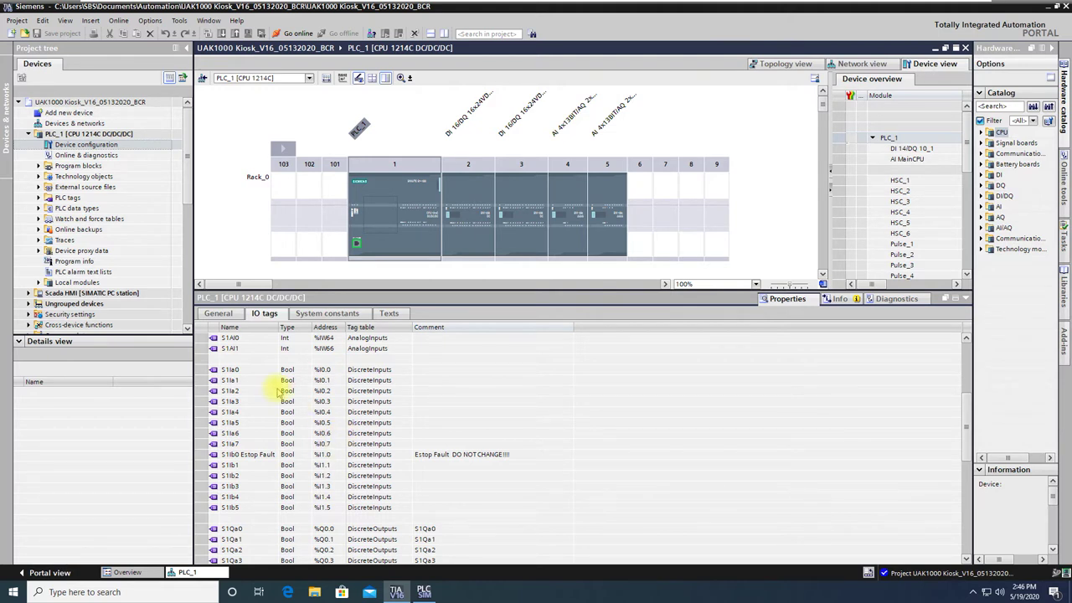
click(248, 373)
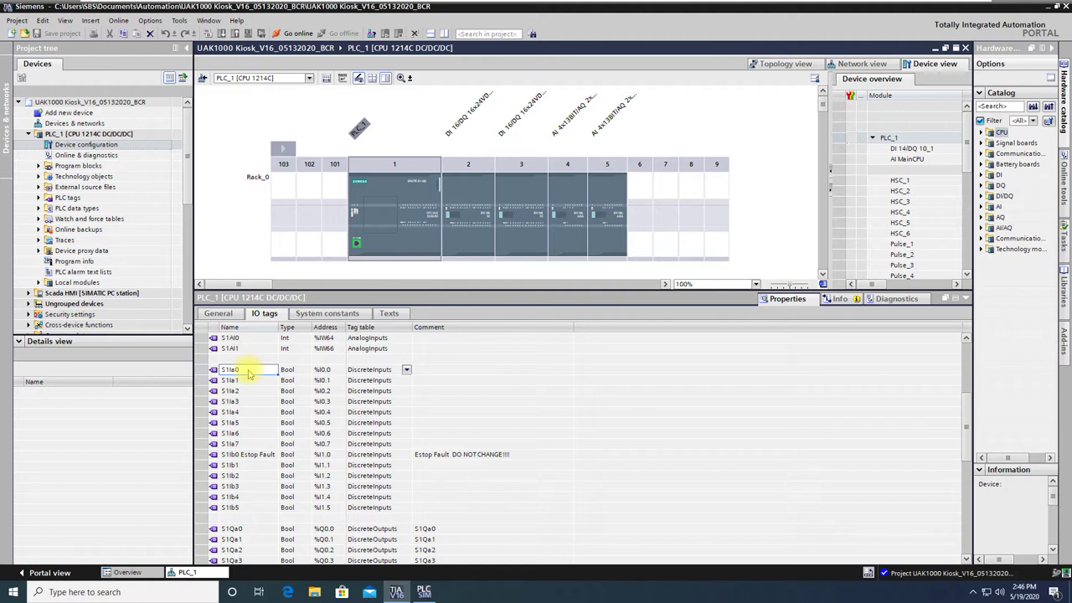
click(250, 445)
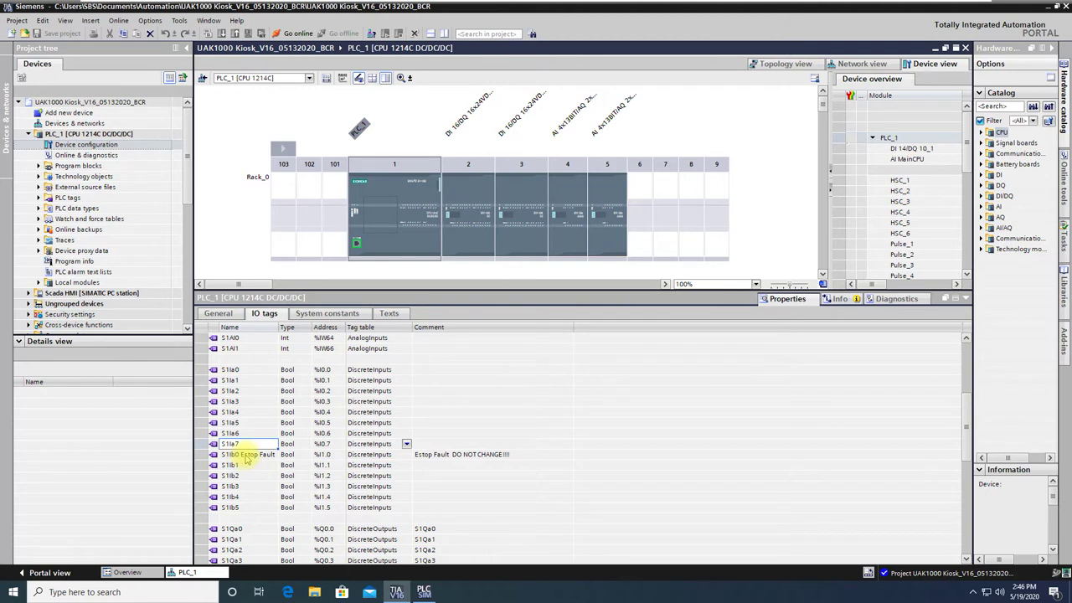
click(248, 508)
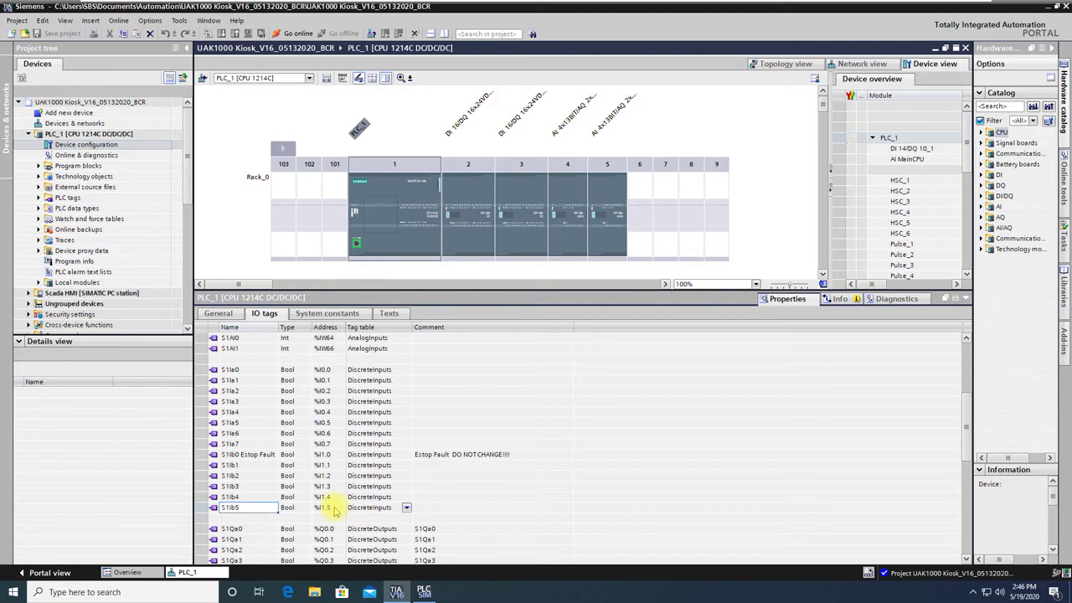
click(257, 458)
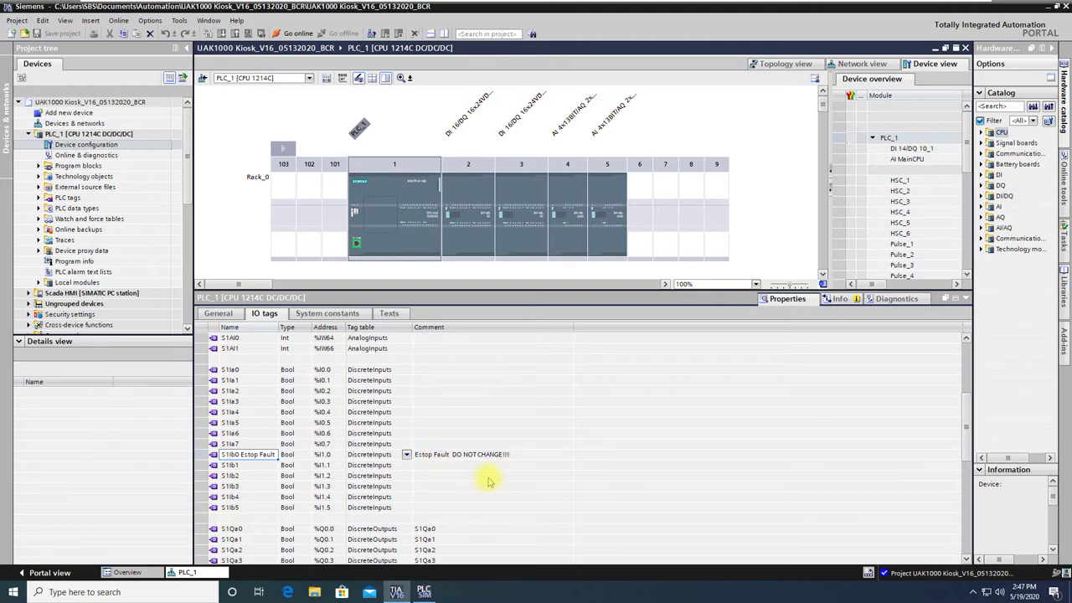
Step: Scroll past the S1 output tags and select the slot 2 DI 16/DQ 16x24VDC_1 module in the rack
scroll(489, 482, down, 3)
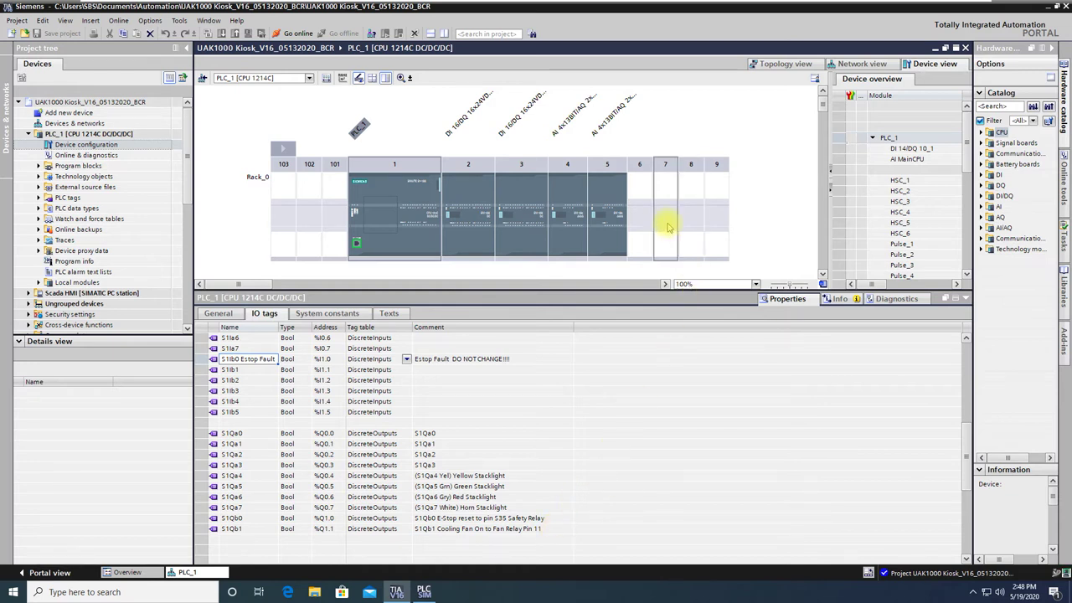
click(473, 261)
click(471, 256)
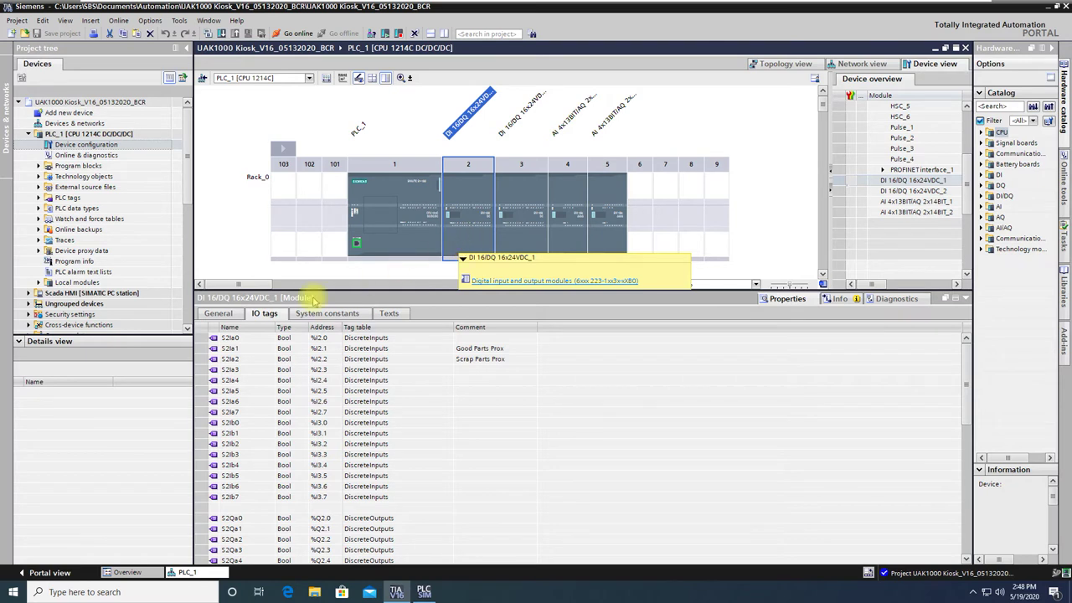
Step: Review slot 2 input tag names S2Ia0–S2Ib7 and the Good Parts Prox and Scrap Parts Prox comments
click(245, 339)
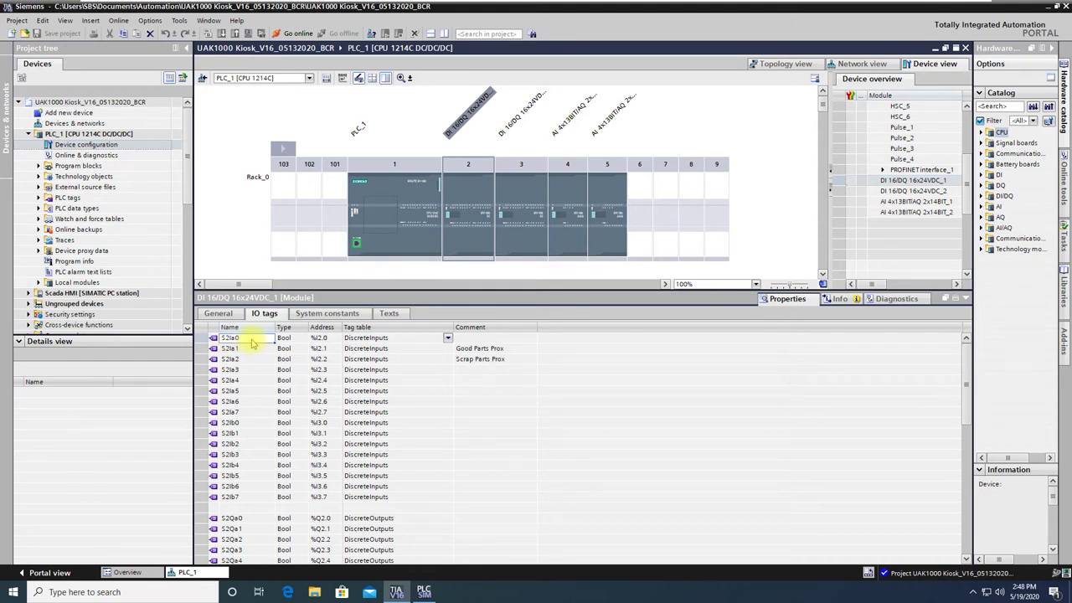
click(249, 413)
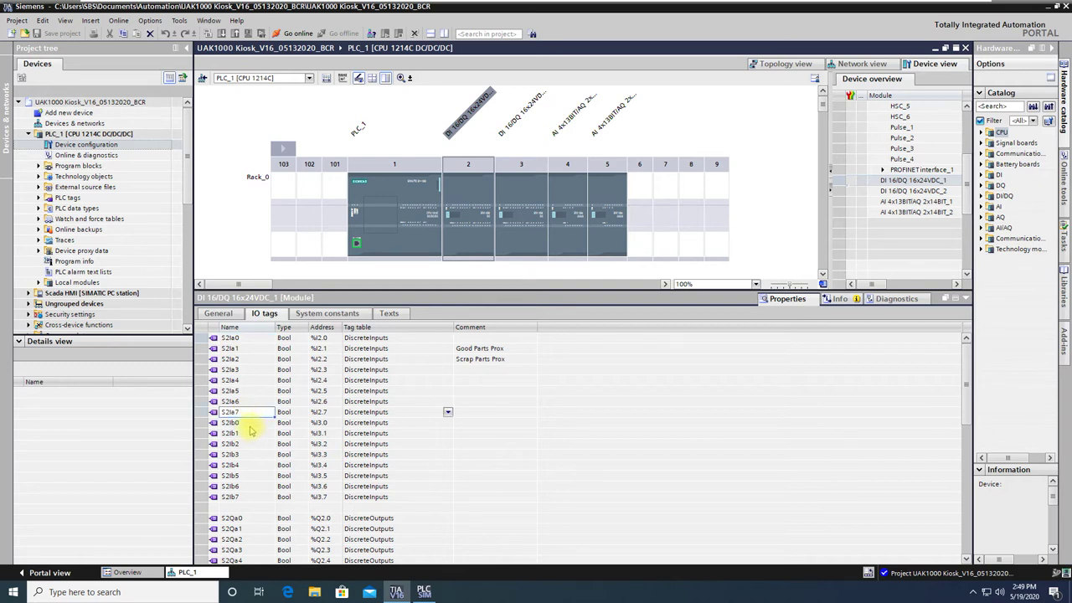
click(248, 427)
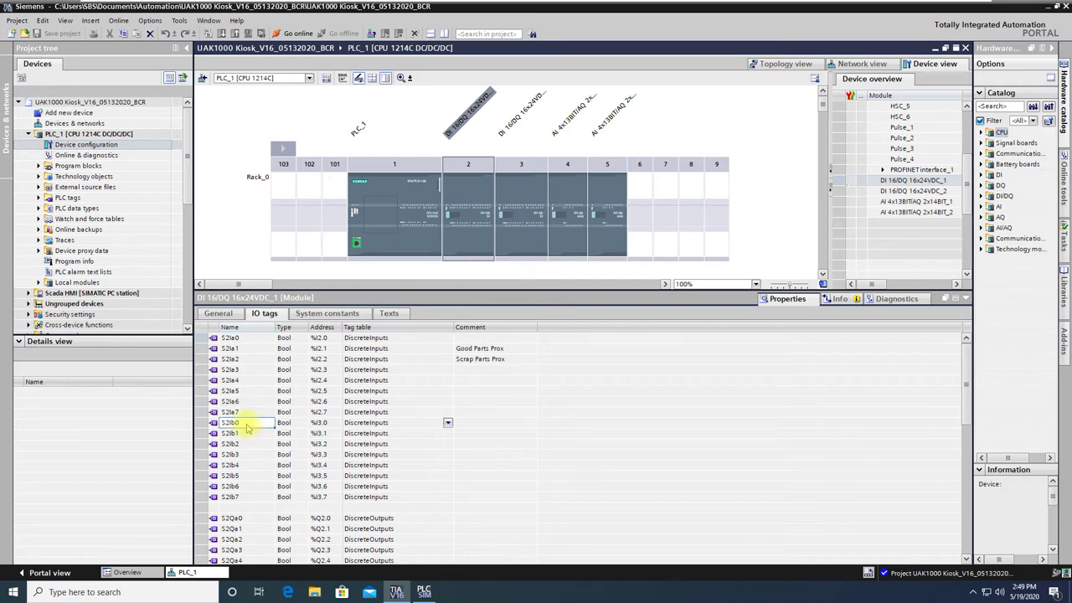
click(247, 497)
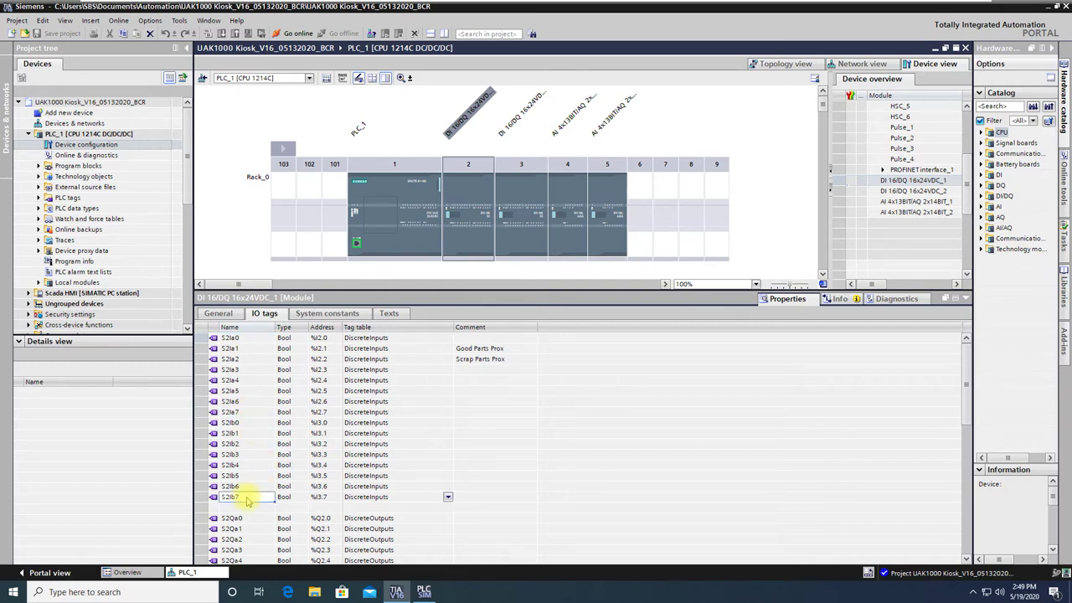
click(530, 352)
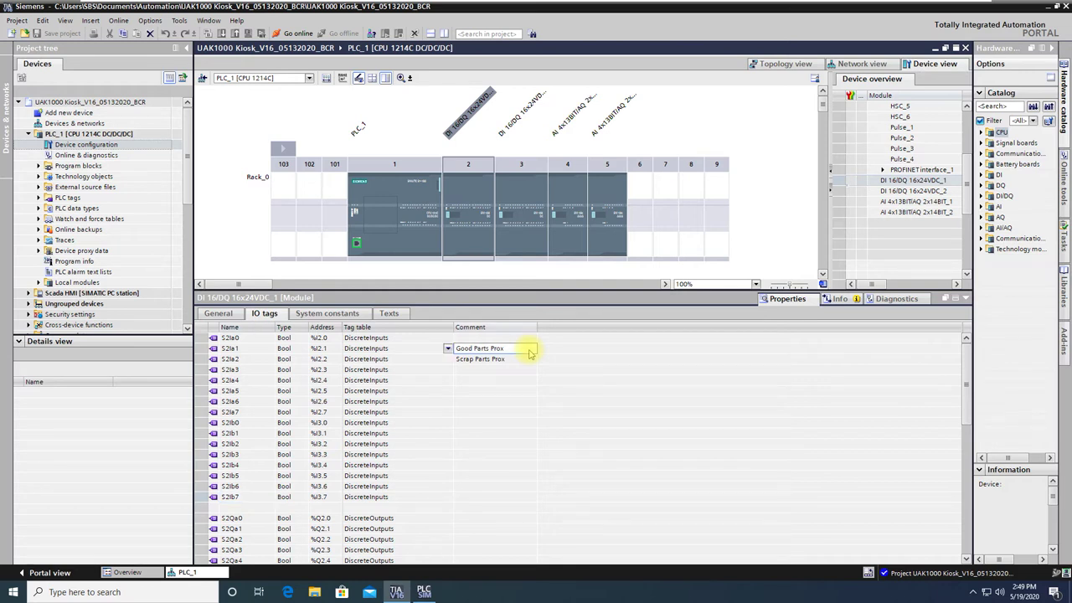
click(520, 360)
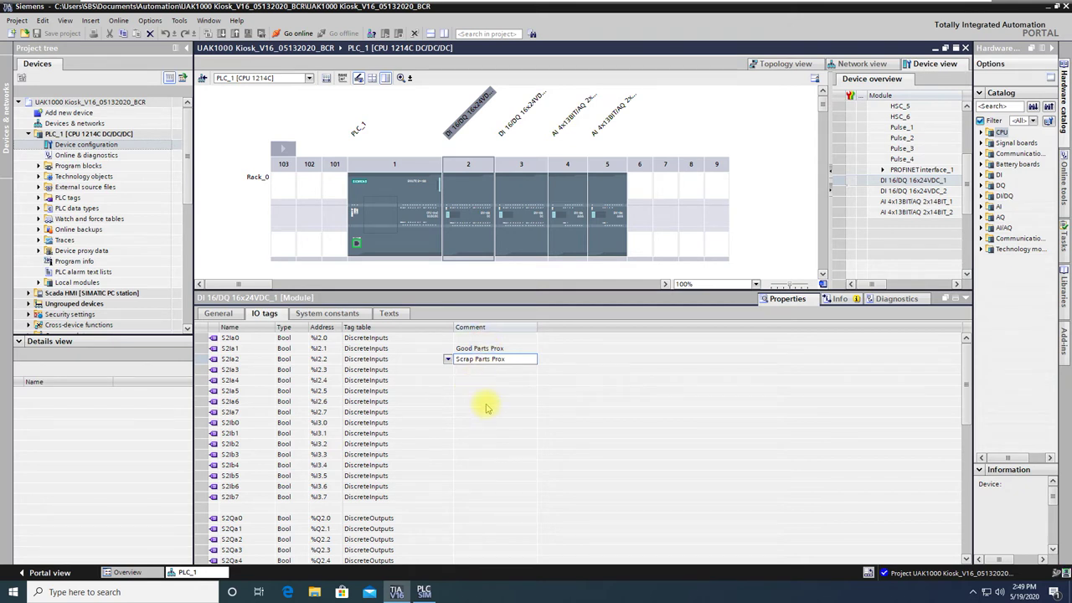
Step: Review slot 2 output tag names S2Qa0–S2Qb7 at %Q2.0–%Q3.7
scroll(487, 408, down, 5)
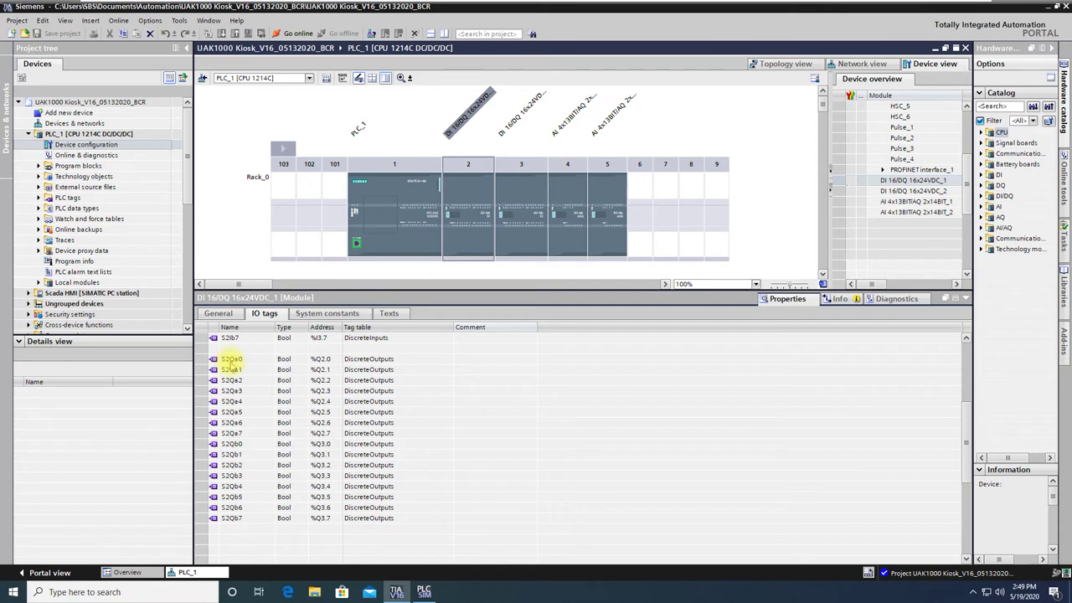
click(248, 359)
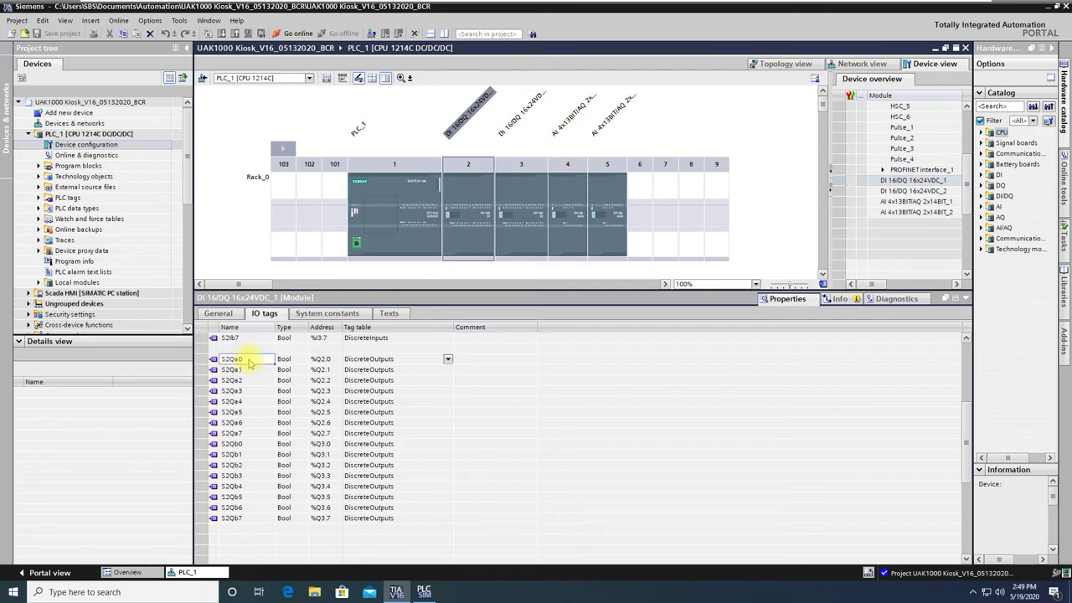
click(255, 434)
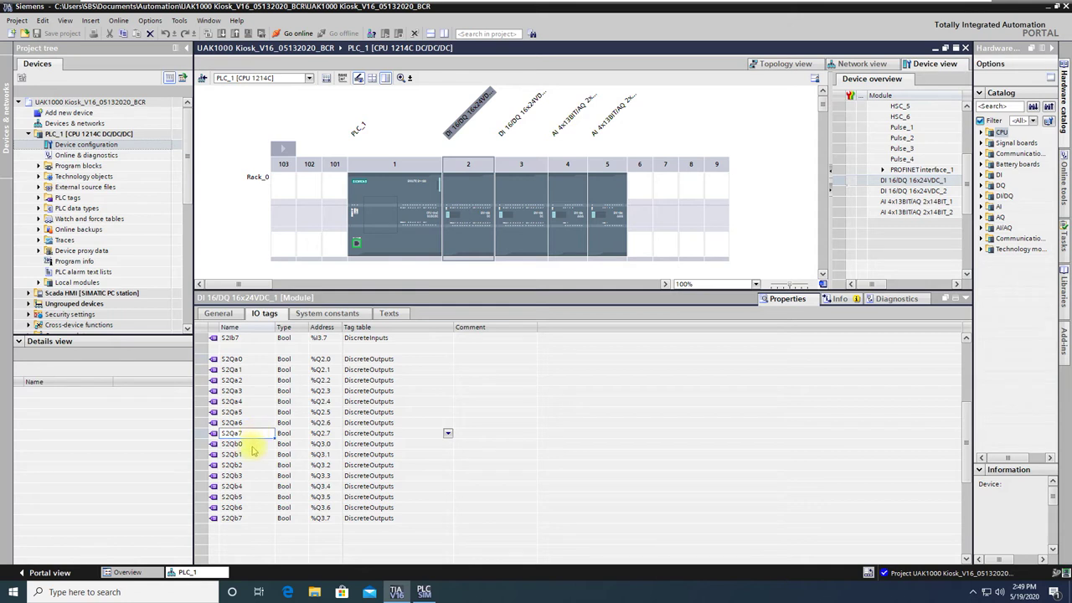
click(249, 446)
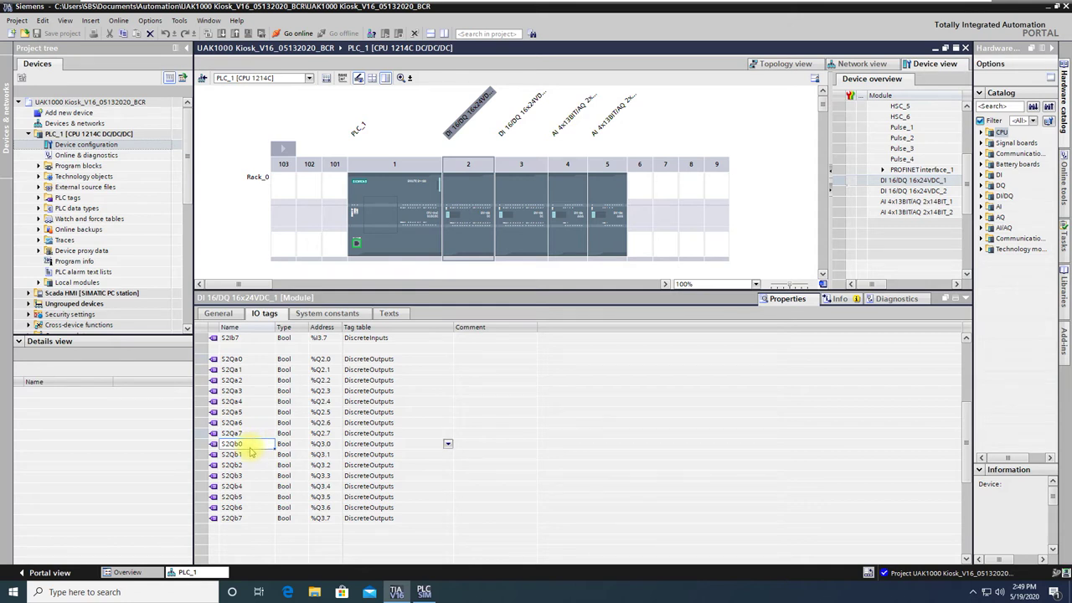
click(250, 520)
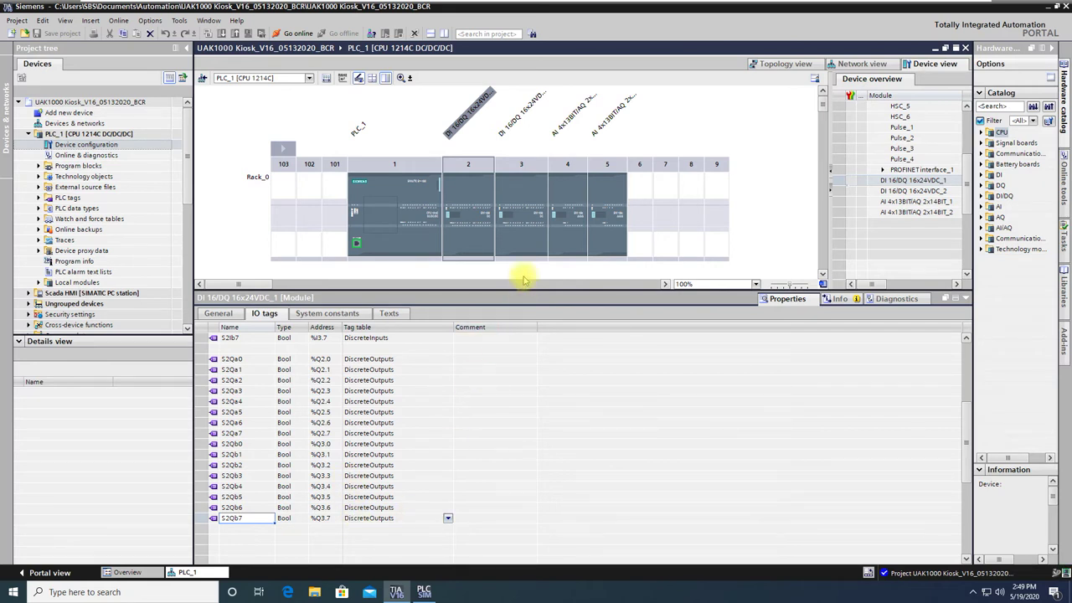
Step: Select the slot 3 DI 16/DQ 16x24VDC_2 module and check comments for S3Ia0–S3Ia3 and output S3Qa0
click(523, 237)
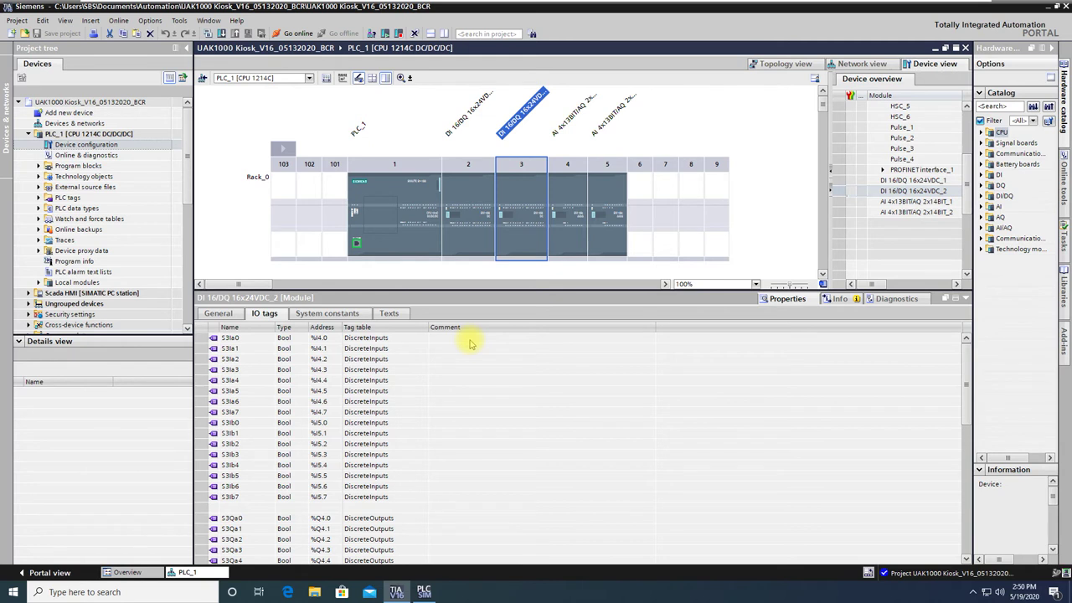
click(470, 342)
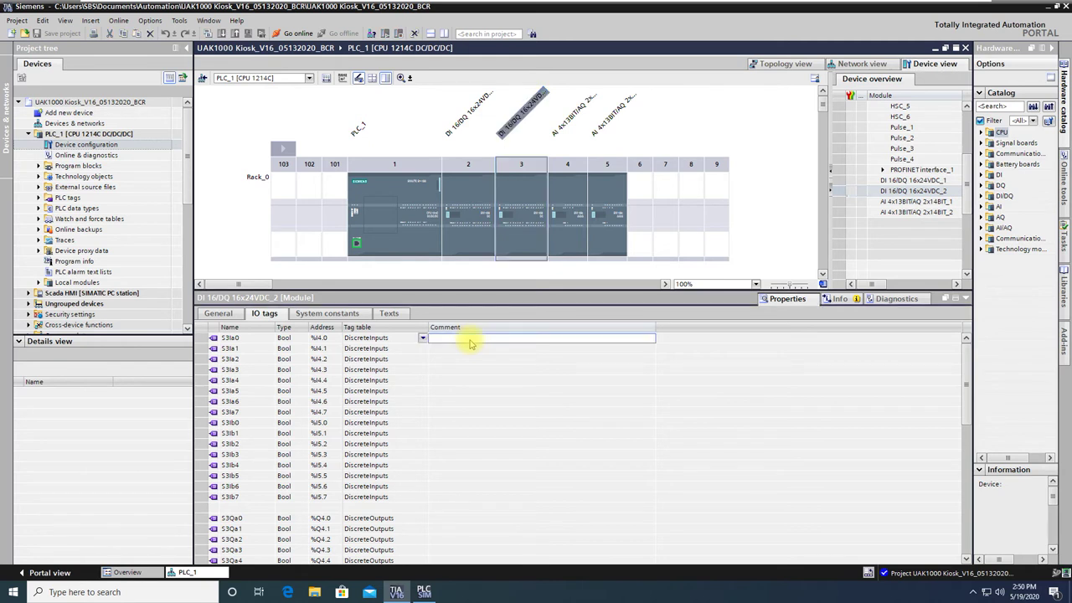
click(595, 350)
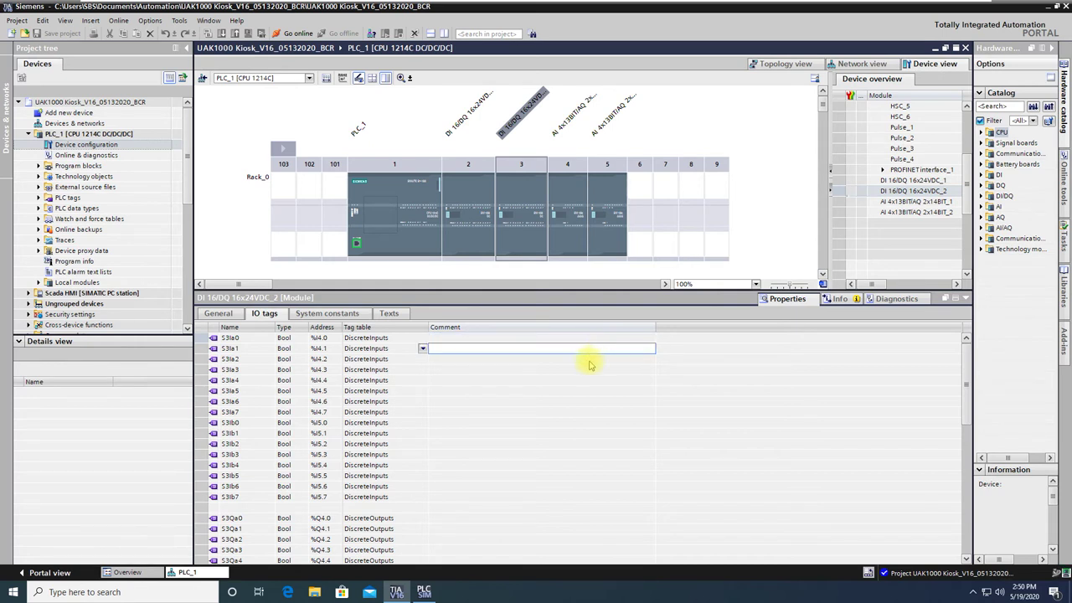
click(589, 360)
click(590, 370)
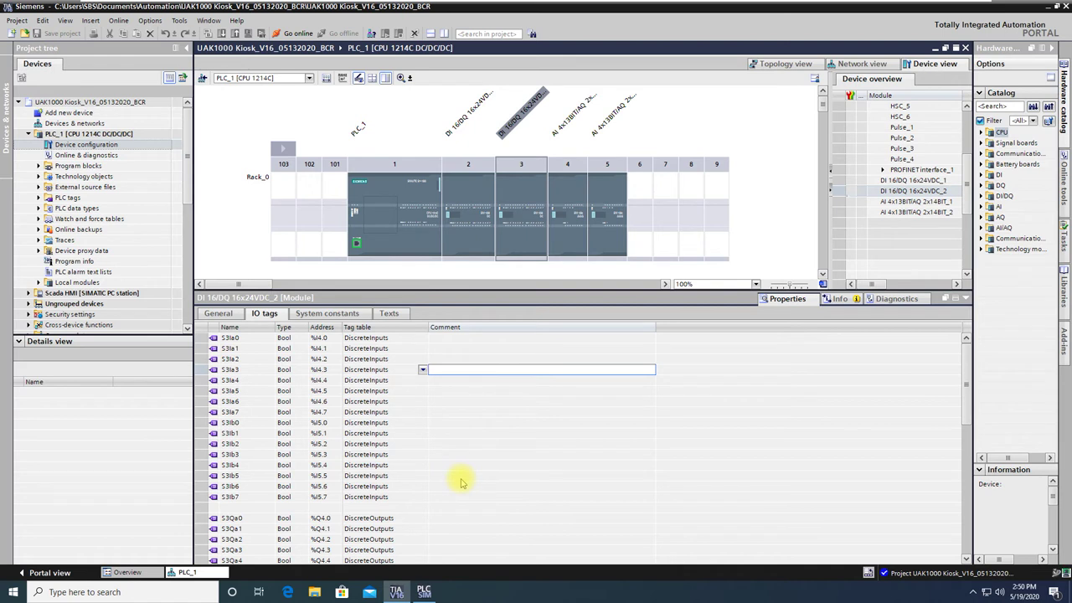
scroll(460, 483, down, 5)
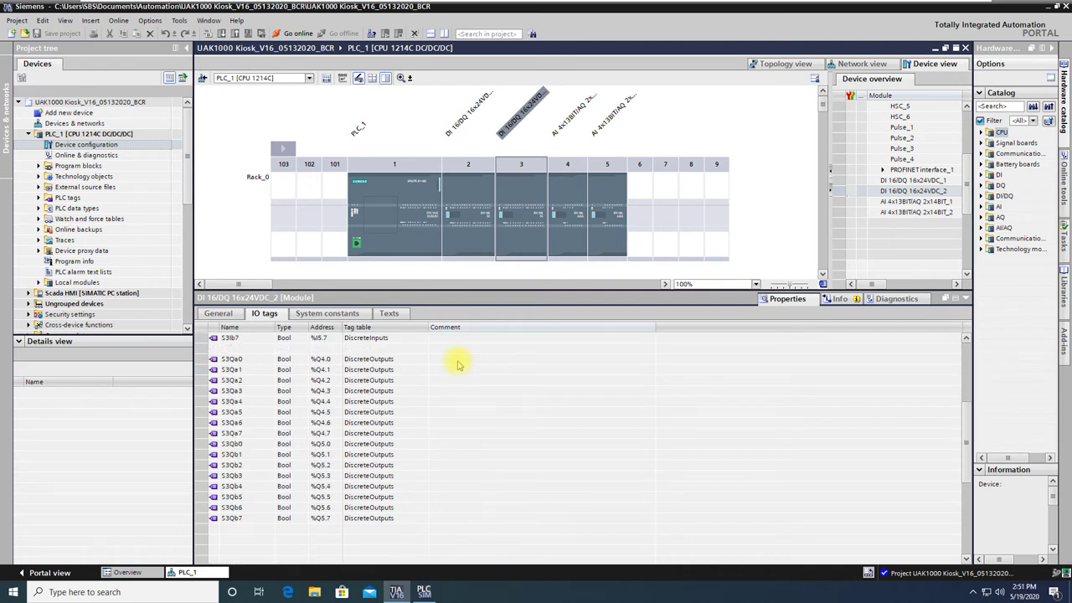
click(460, 362)
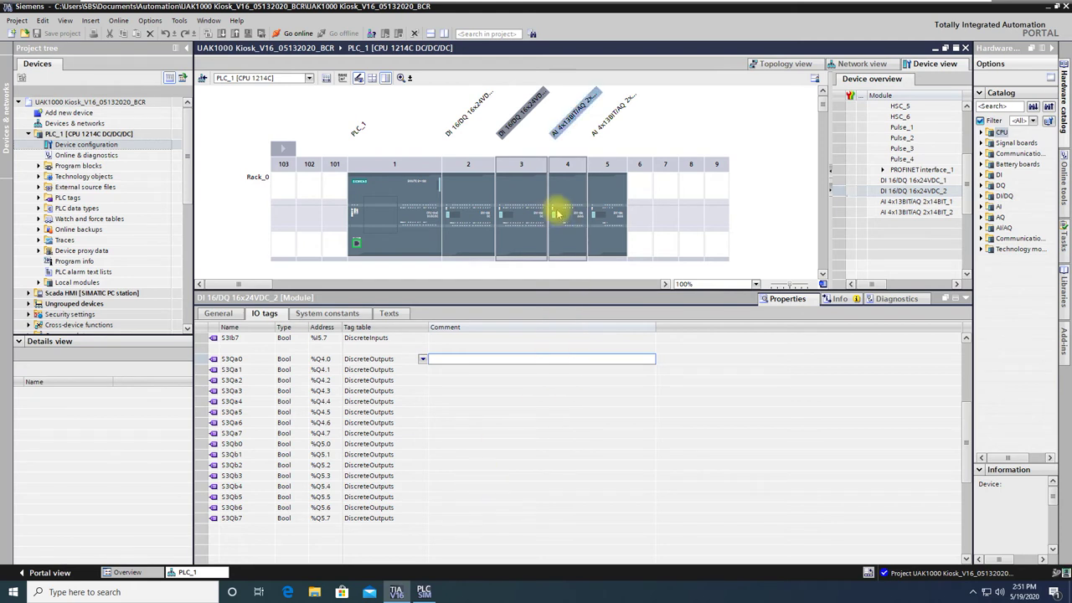
Step: Check slot 4 analog tags S4AI0, S4AI3, S4AQ0, S4AQ1, then select the slot 5 AI 4x13BIT/AQ 2x14BIT_2 module
click(561, 241)
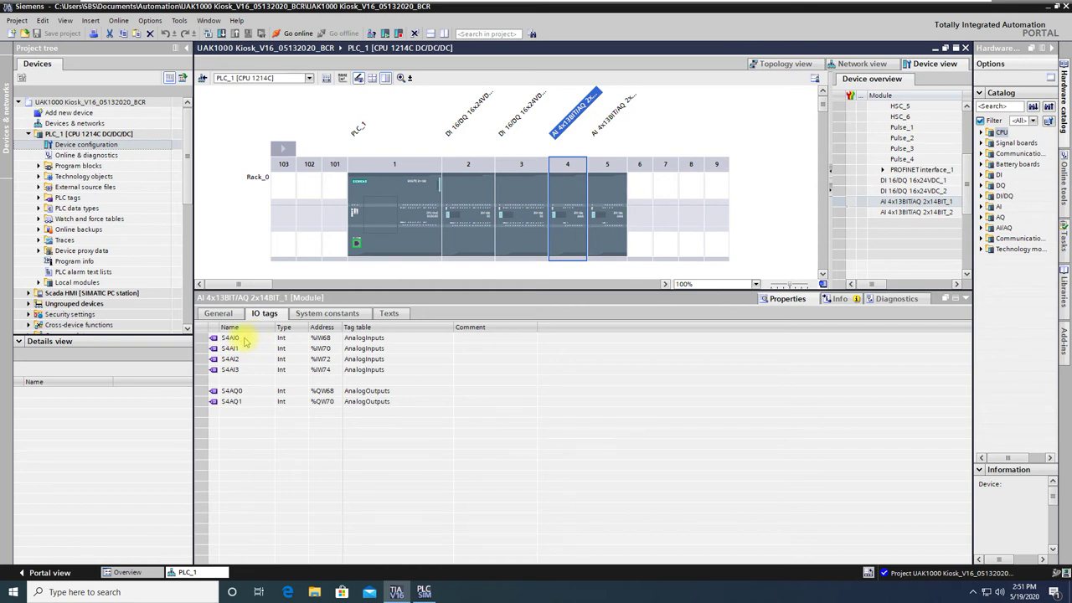
click(245, 339)
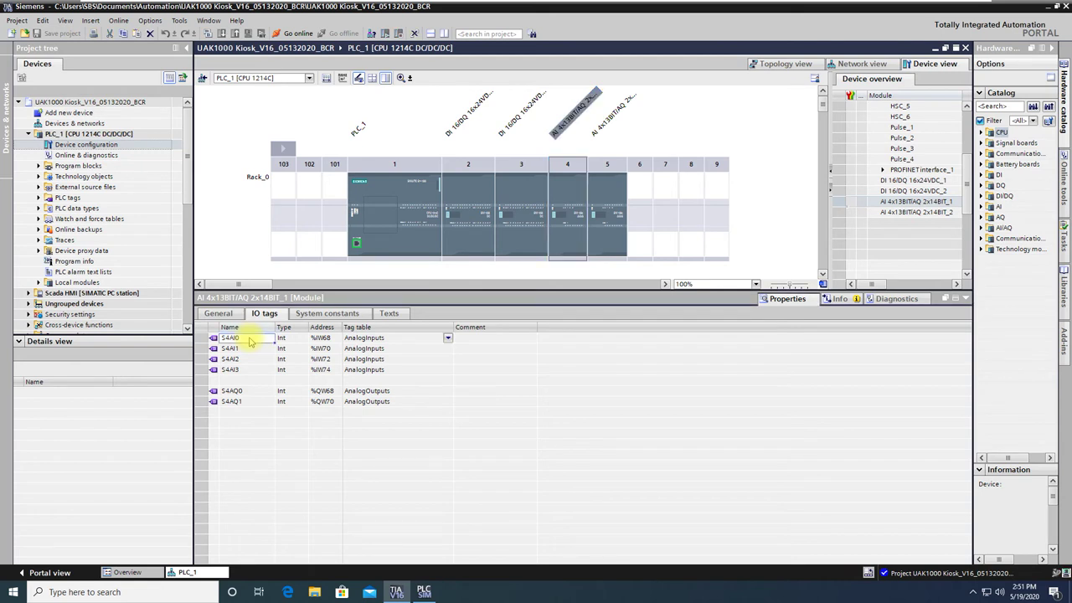
click(246, 372)
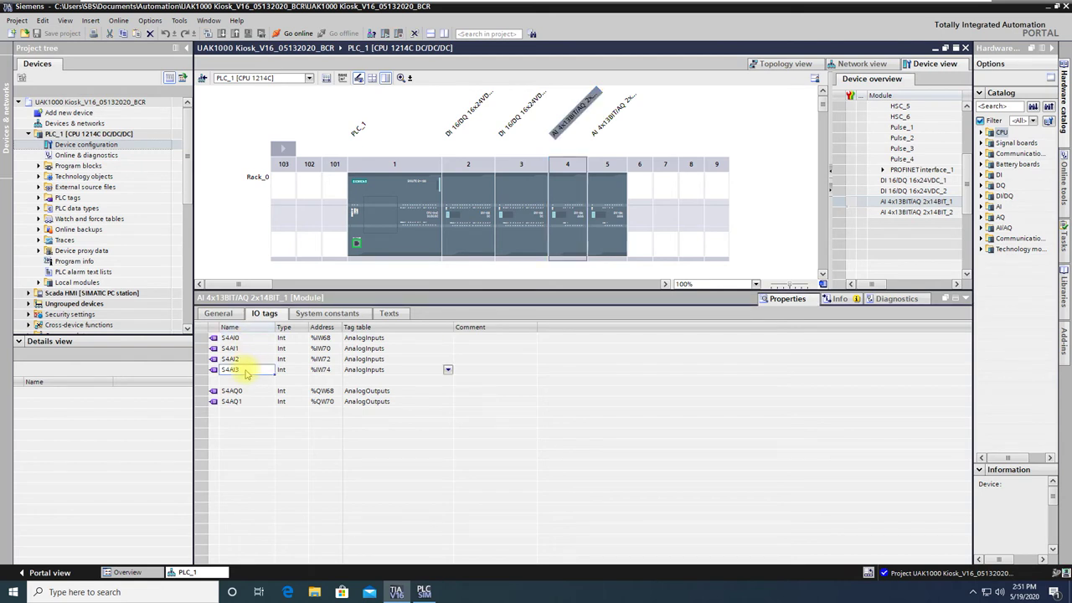
click(246, 393)
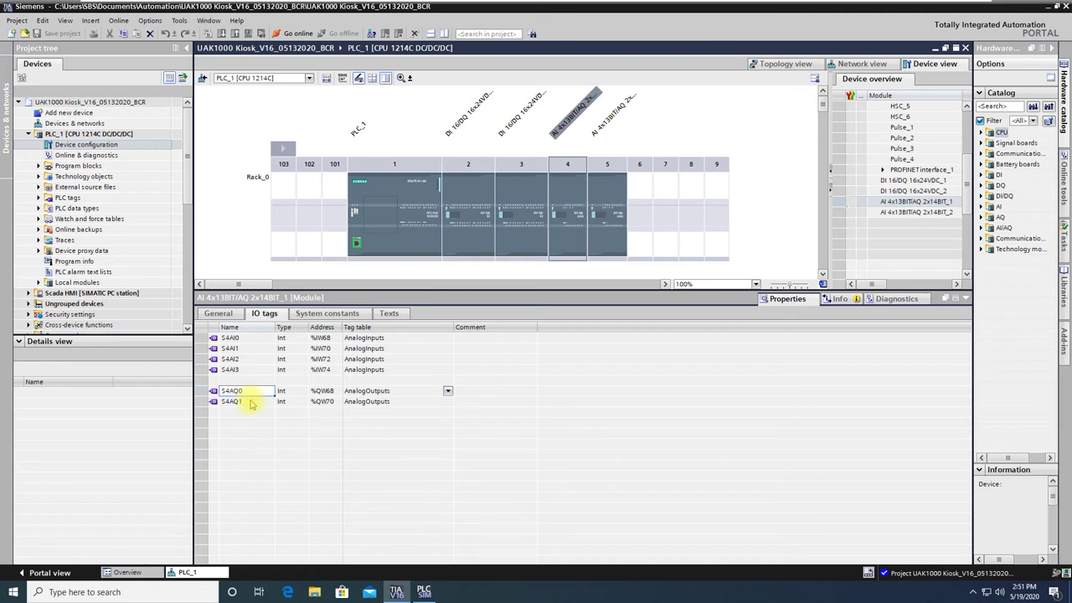
click(252, 405)
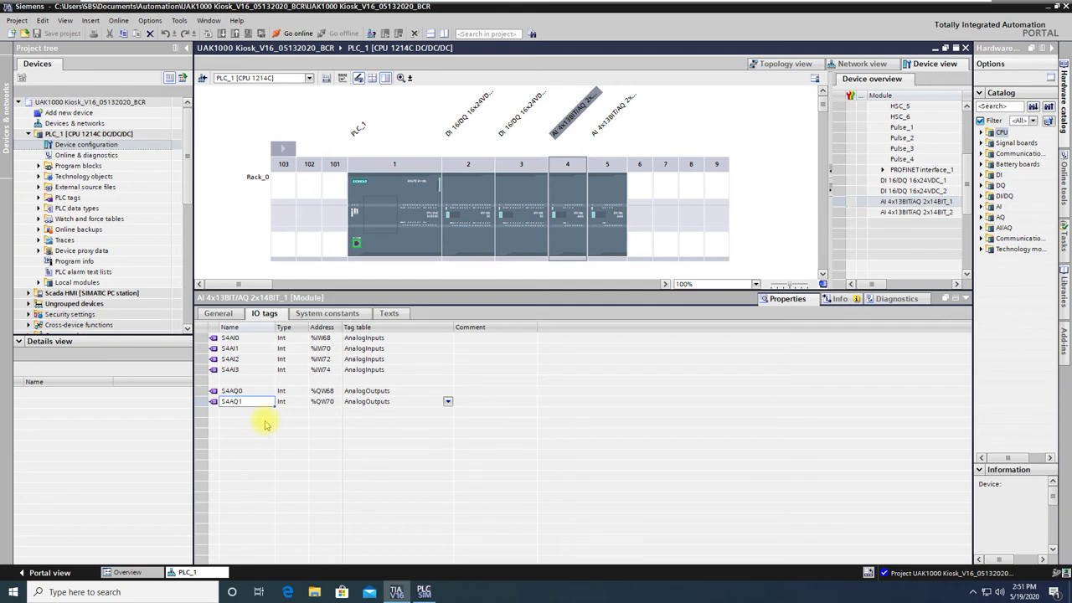
click(603, 178)
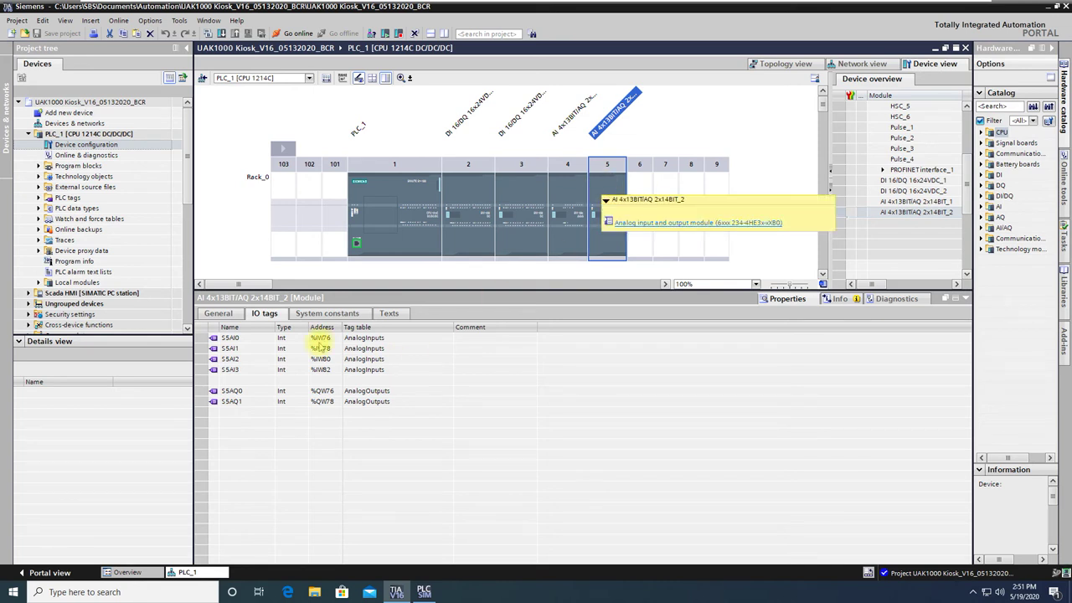
click(242, 340)
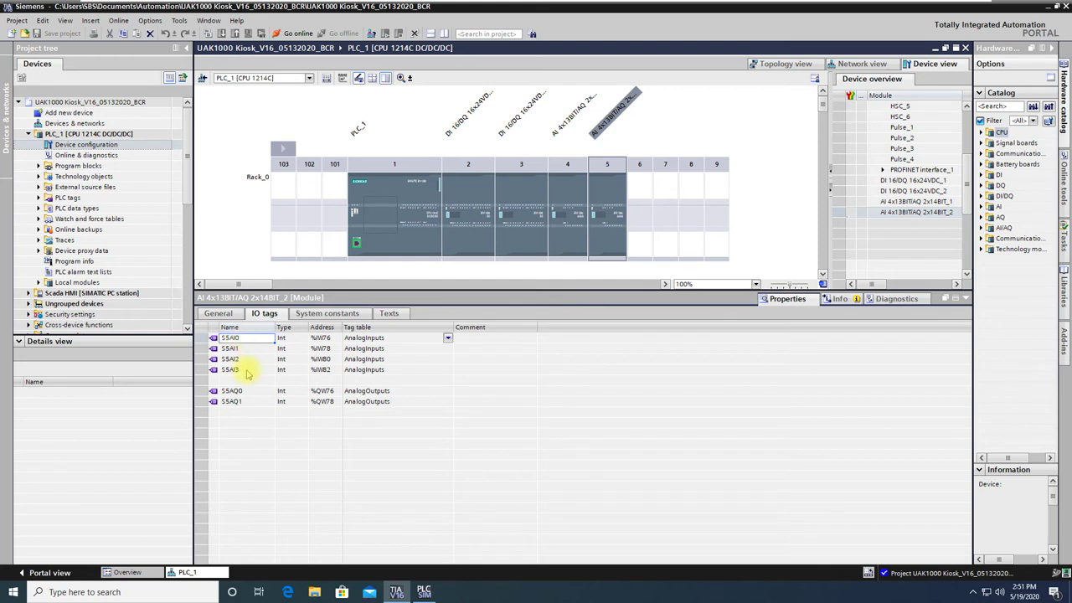
click(247, 370)
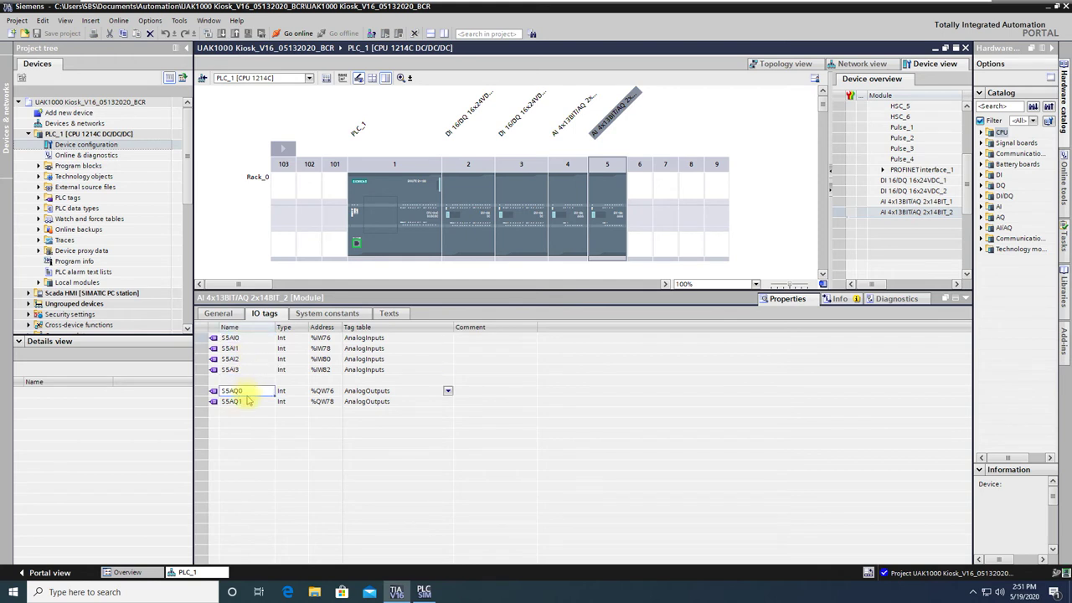
click(247, 402)
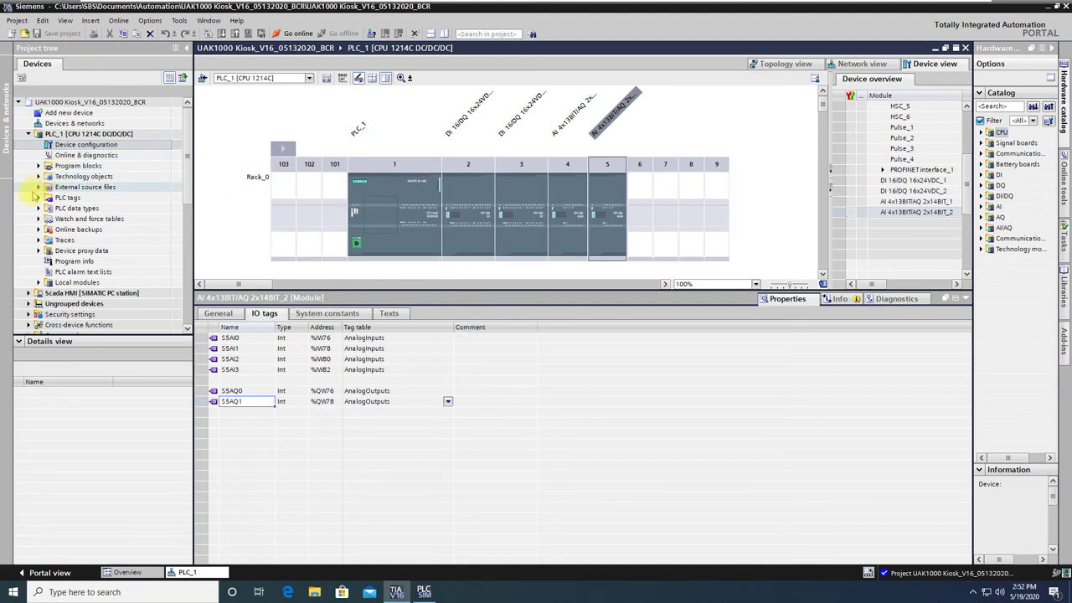
Step: Expand Watch and force tables and open the Slot 2 DIO watch table
click(38, 218)
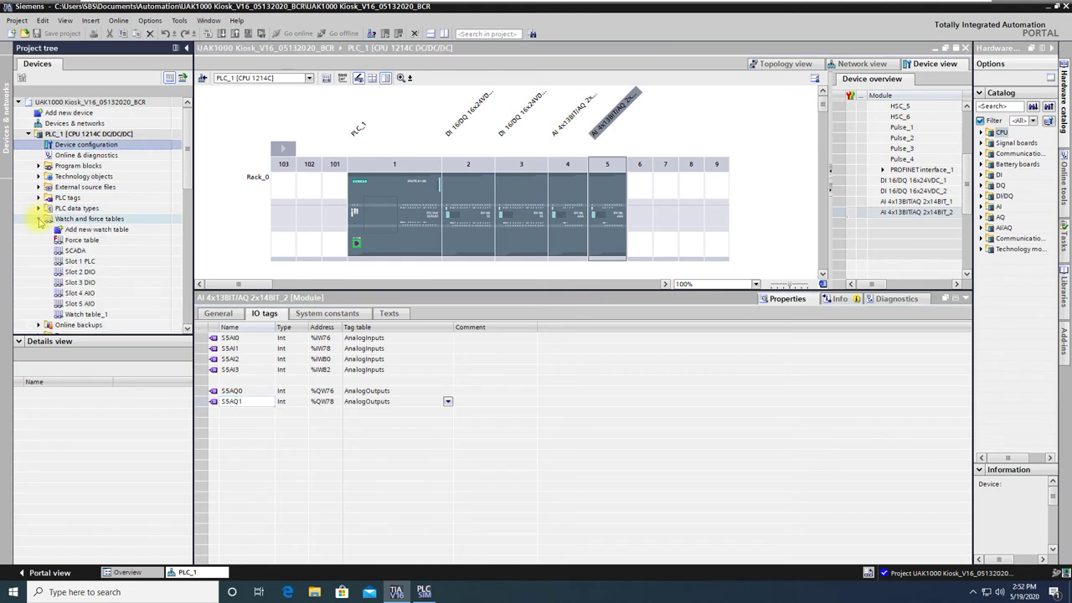
click(106, 264)
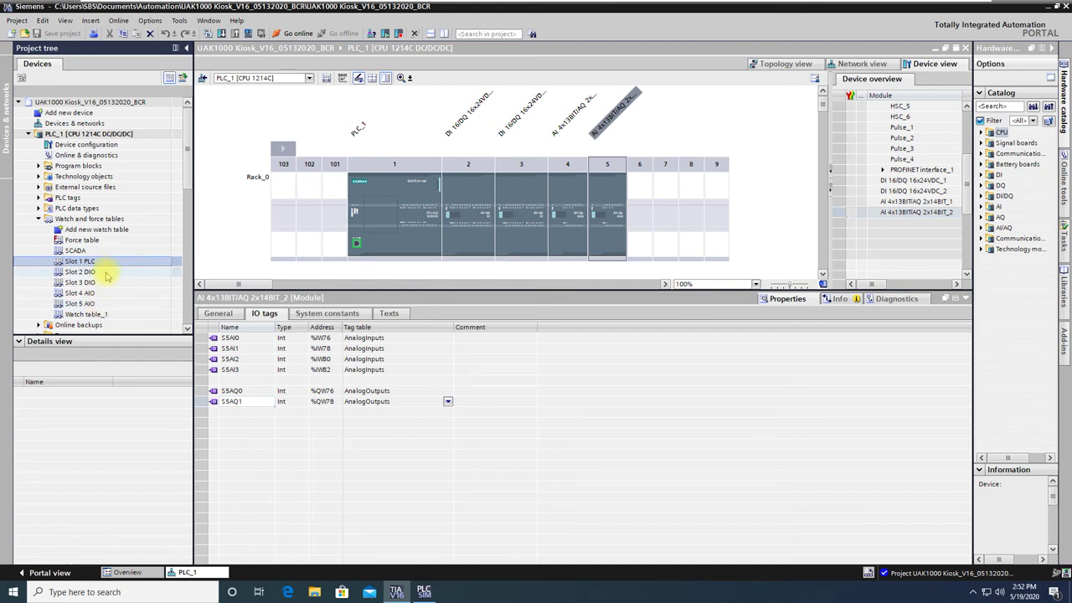
click(106, 273)
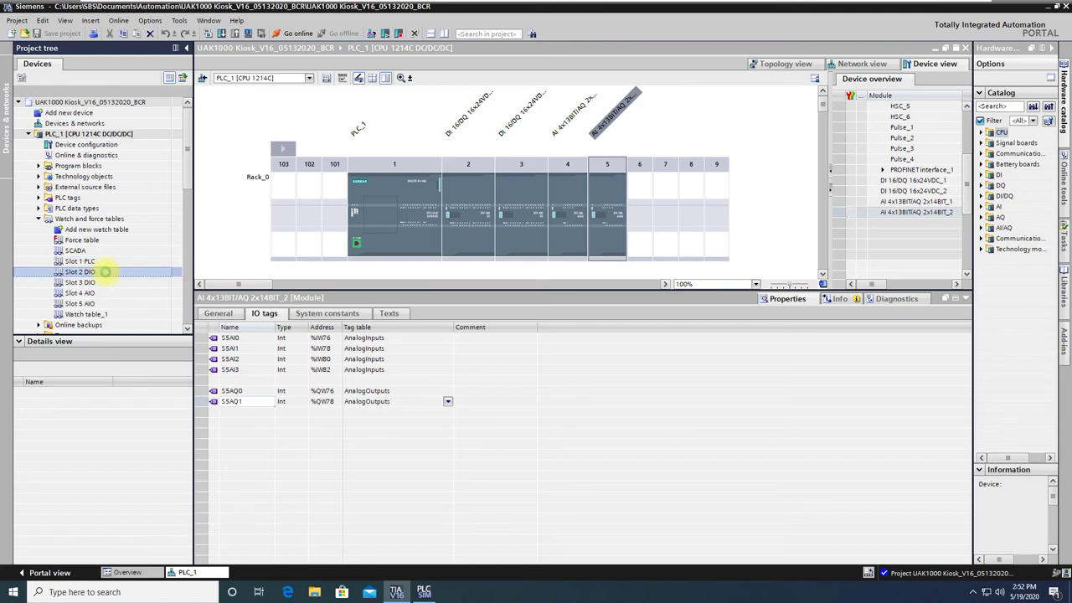
double_click(106, 272)
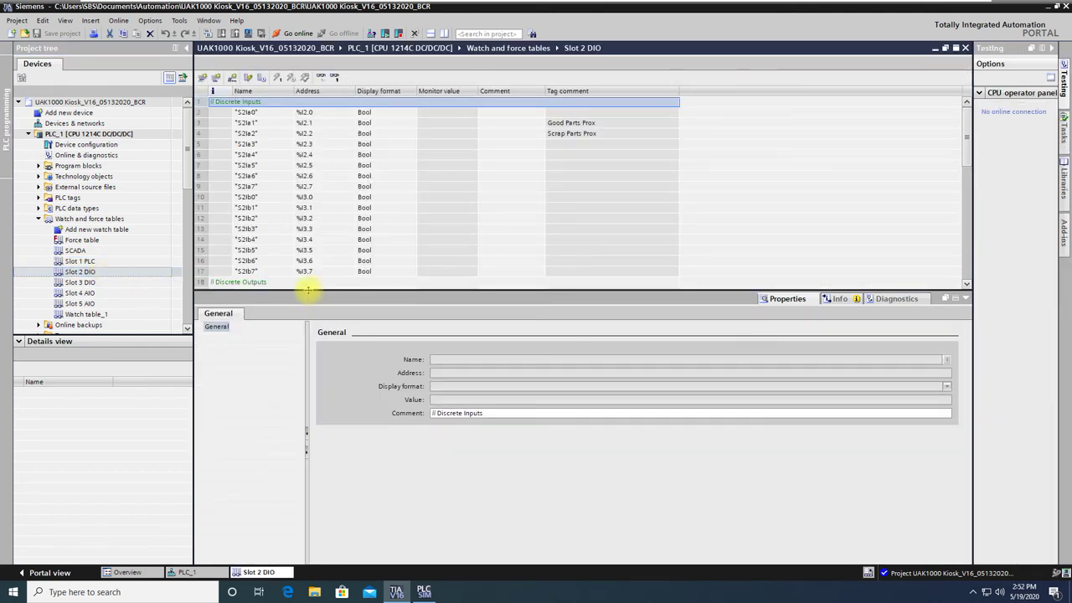
Step: Enlarge the Slot 2 DIO watch table and monitor all its values online, all reading FALSE
drag(308, 298, 304, 480)
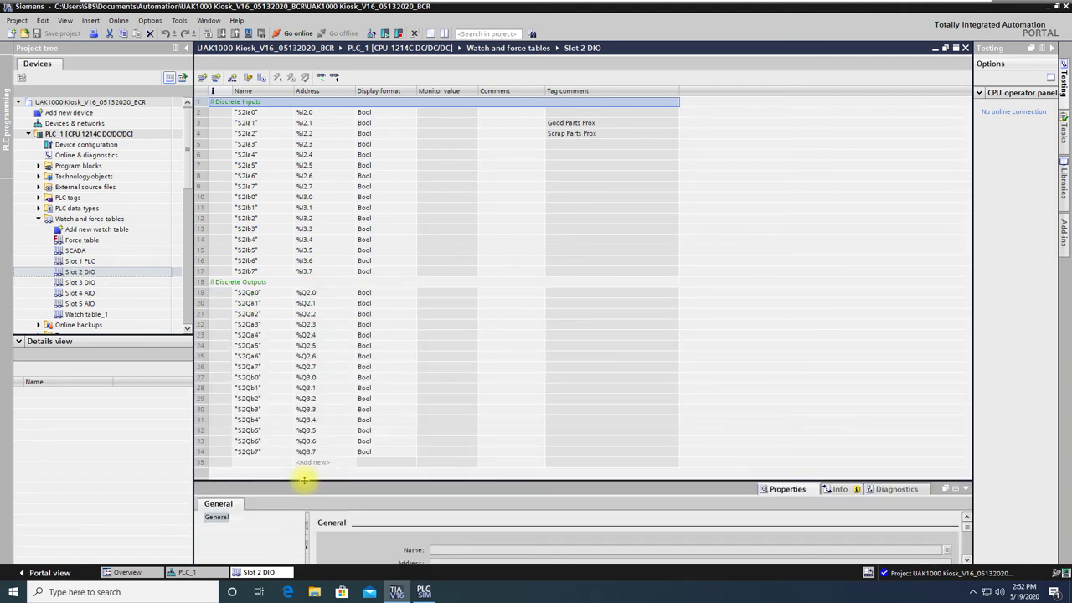
click(320, 77)
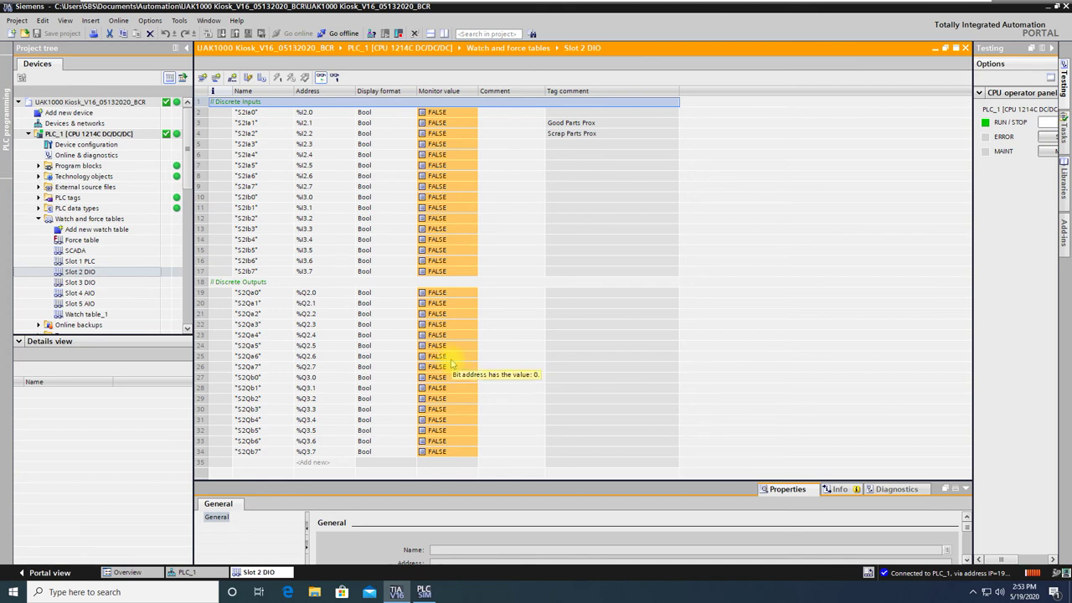
right_click(455, 295)
Step: Modify output S2Qa0 (%Q2.0) to TRUE, then back to FALSE, and collapse Watch and force tables
mouse_move(517, 299)
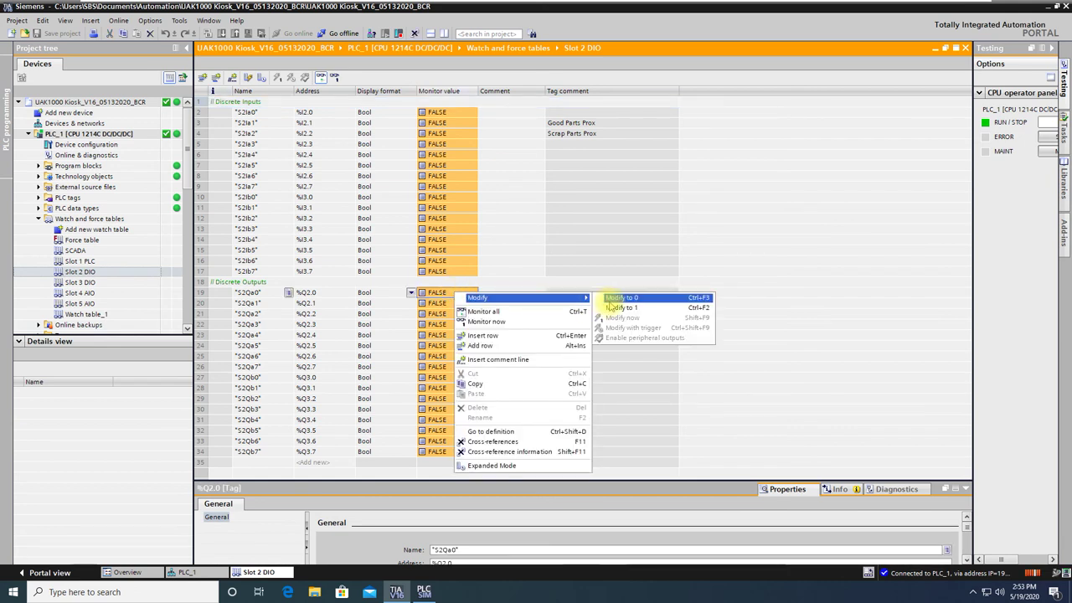
click(635, 309)
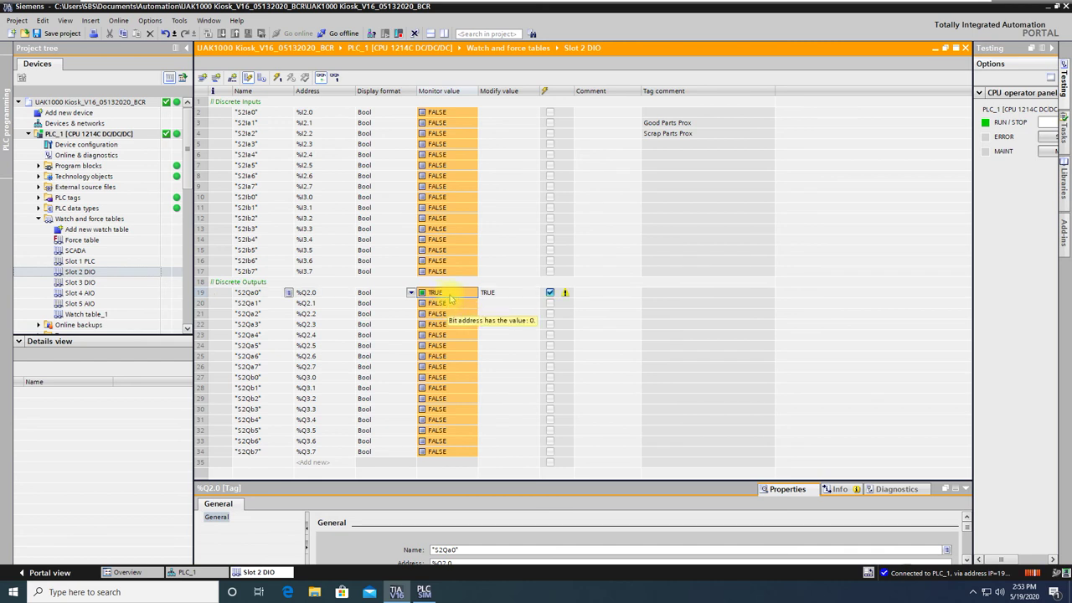
right_click(450, 295)
mouse_move(500, 302)
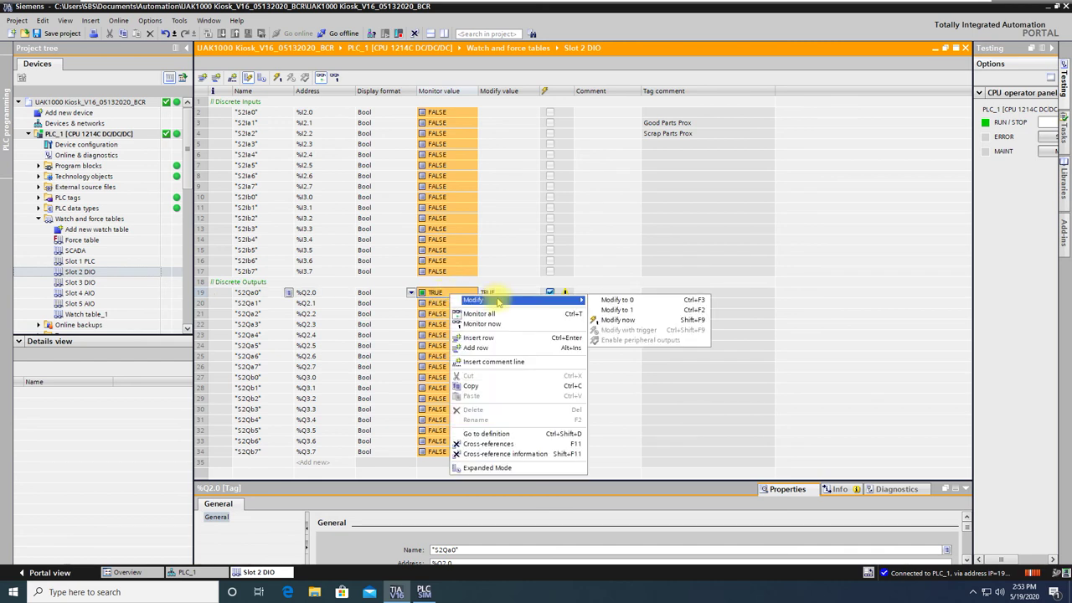
click(630, 302)
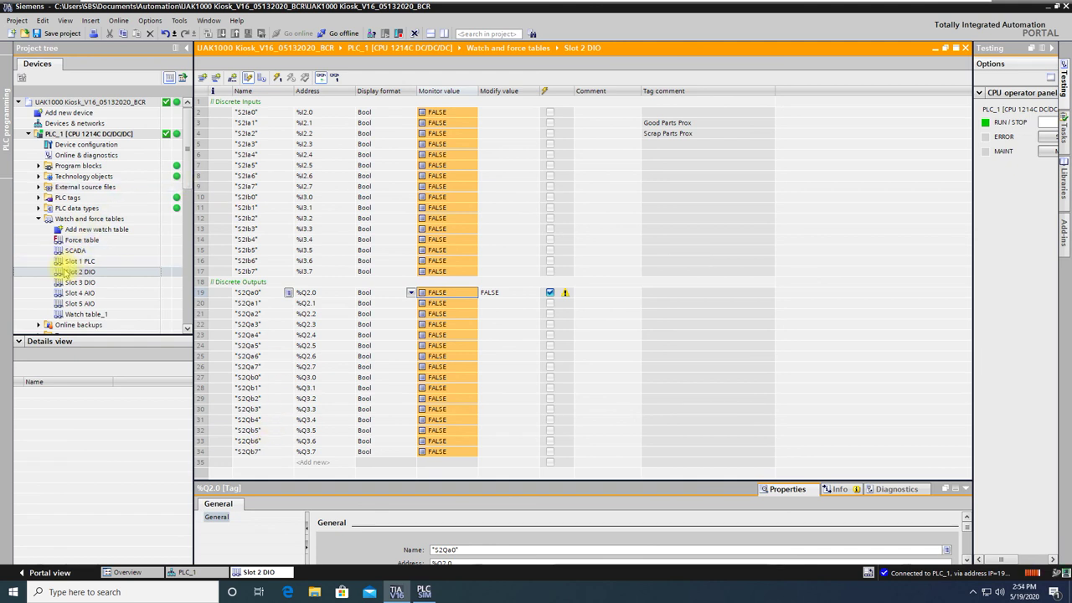
click(38, 219)
Step: Reopen PLC_1's Device configuration from the Project tree
double_click(93, 144)
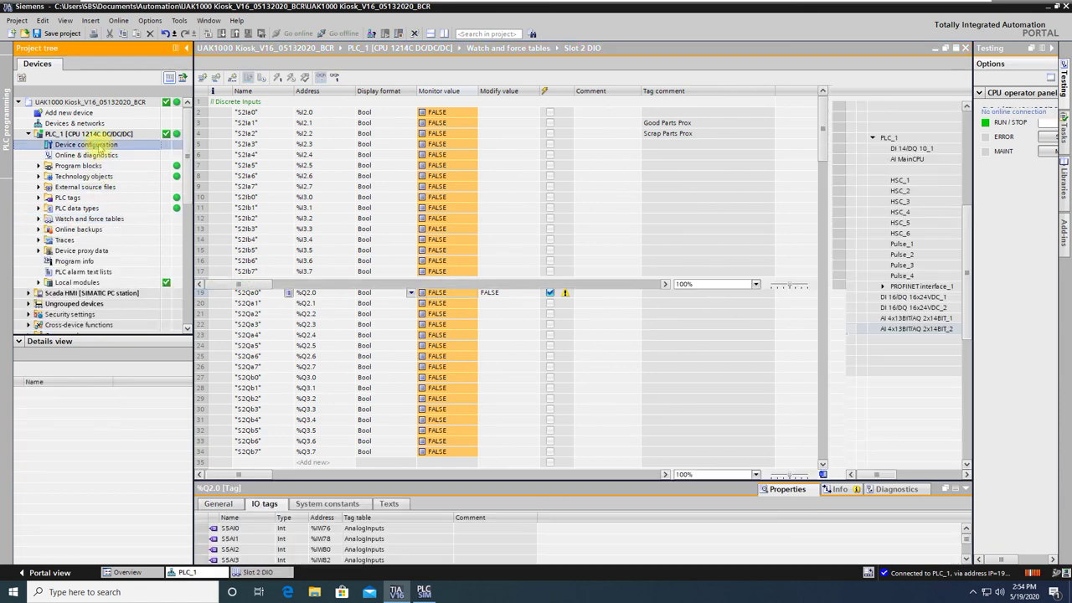